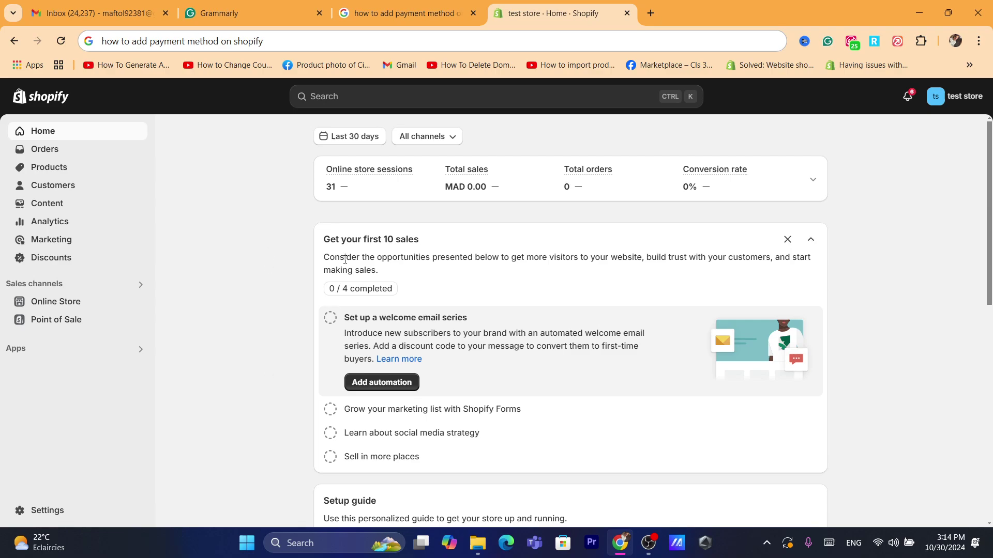
Step: Read through the 'Get your first 10 sales' title and description on the store home page
{"action": "triple_click", "coordinate": [368, 258]}
{"action": "triple_click", "coordinate": [350, 230]}
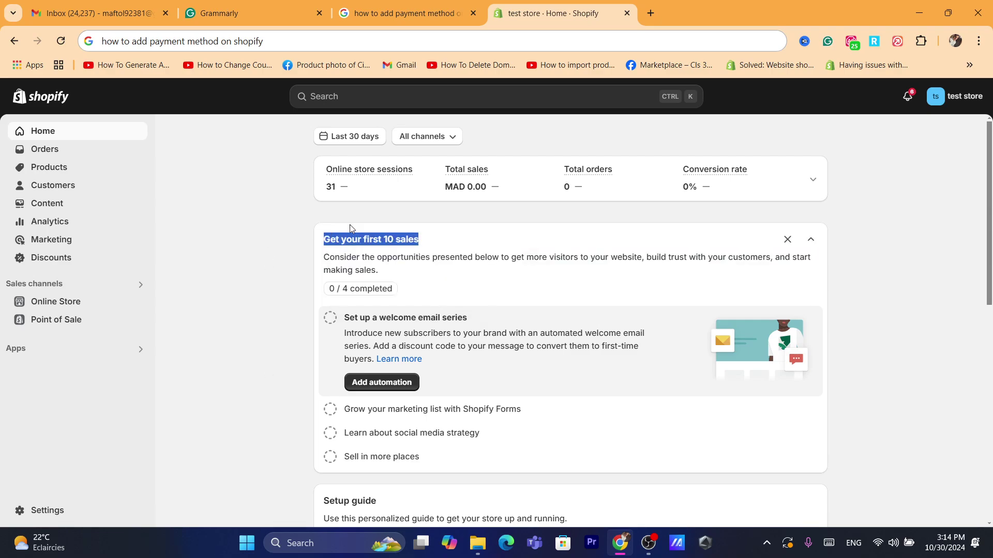
{"action": "triple_click", "coordinate": [388, 261]}
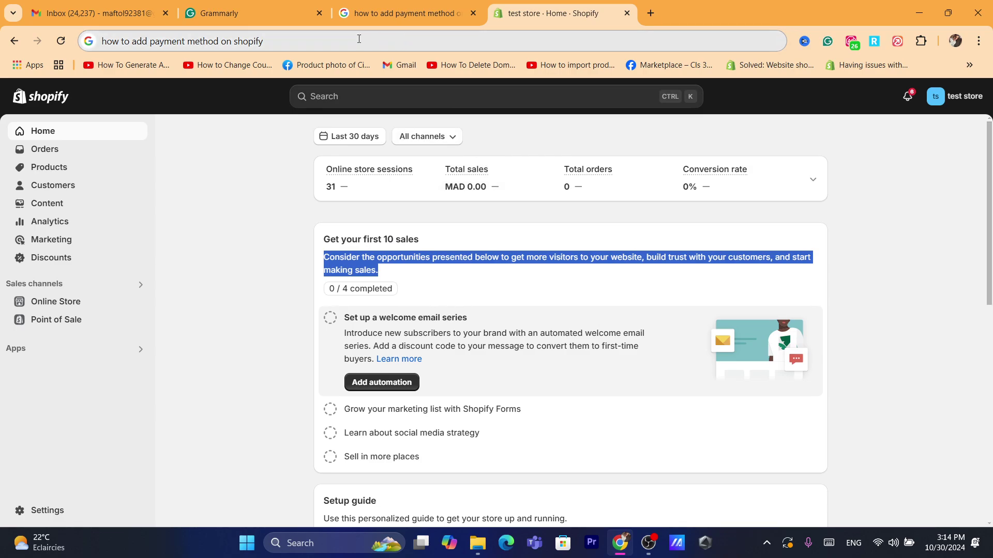
{"action": "double_click", "coordinate": [296, 278]}
{"action": "left_click", "coordinate": [243, 294]}
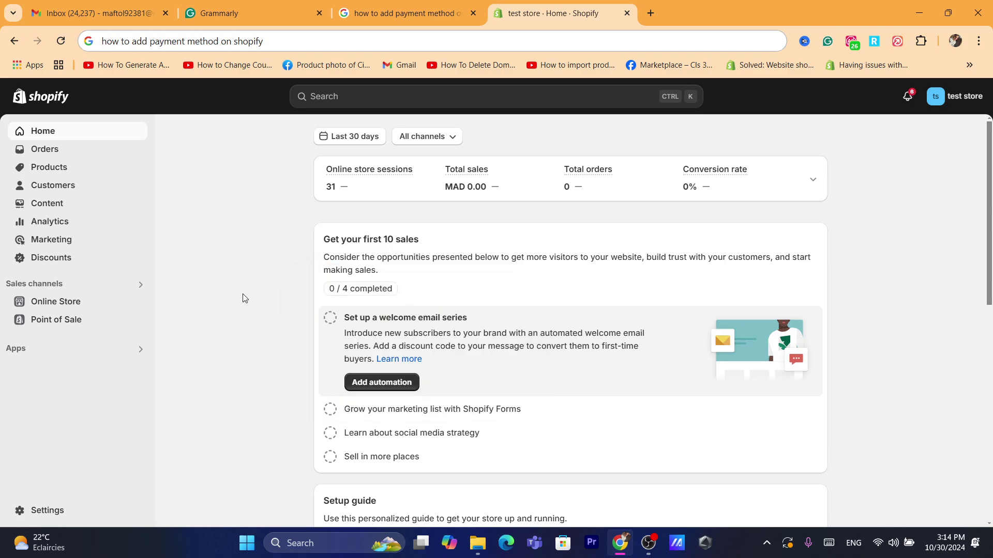
Step: Go to the store's Settings and open Payments
{"action": "left_click", "coordinate": [308, 41]}
{"action": "type", "text": "s"}
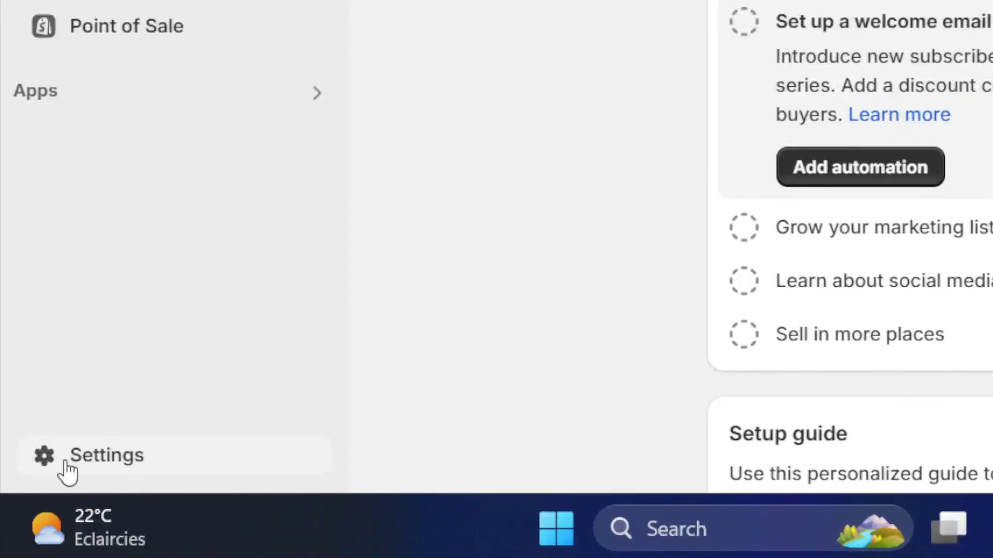
{"action": "left_click", "coordinate": [66, 466]}
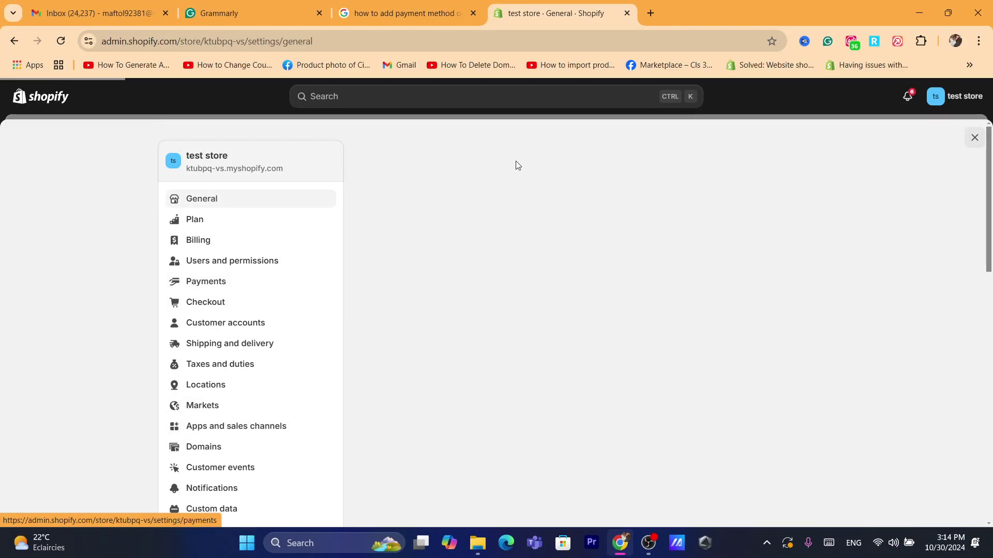
{"action": "left_click", "coordinate": [206, 281]}
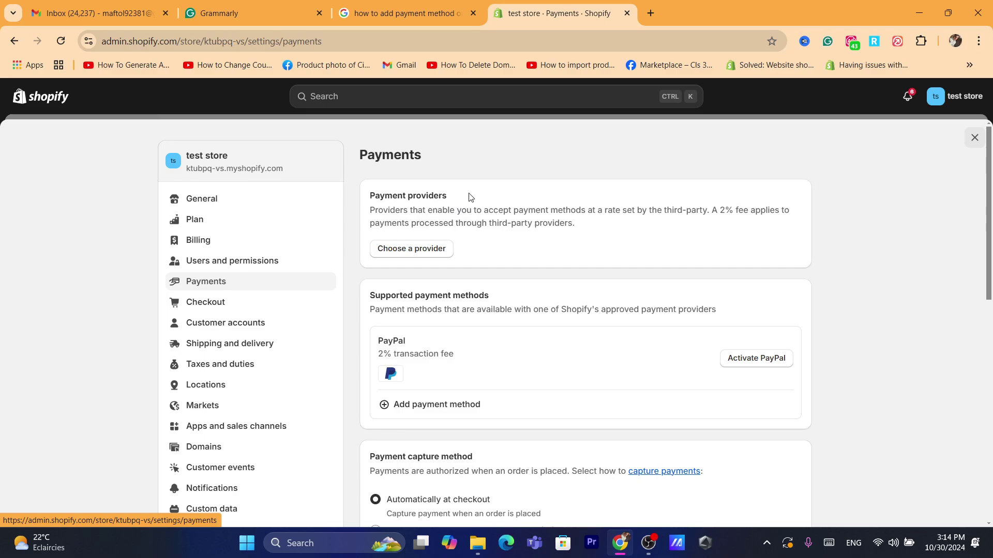
Step: Review the Payment providers heading and the third-party providers fee description
{"action": "left_click_drag", "start_coordinate": [367, 189], "coordinate": [535, 223]}
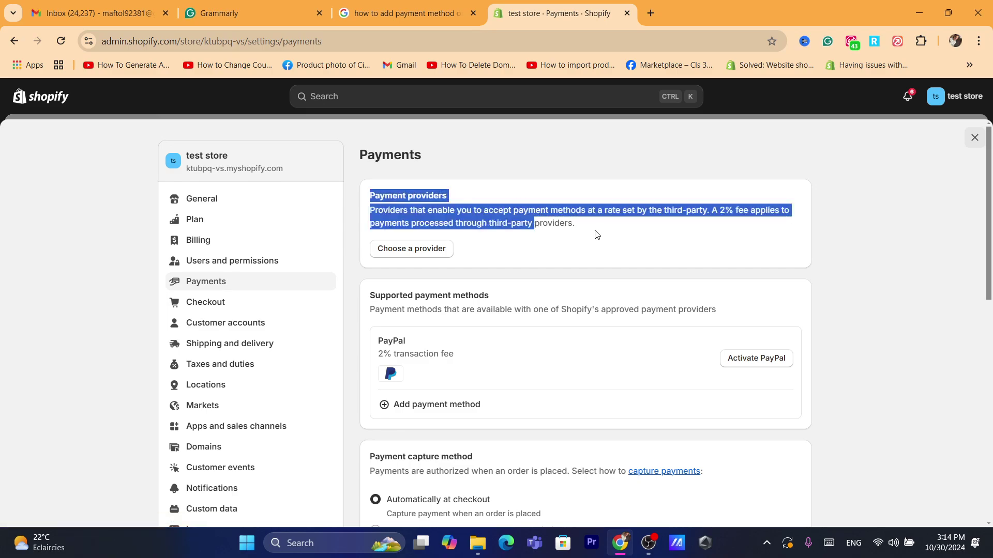
{"action": "left_click_drag", "start_coordinate": [596, 234], "coordinate": [376, 195]}
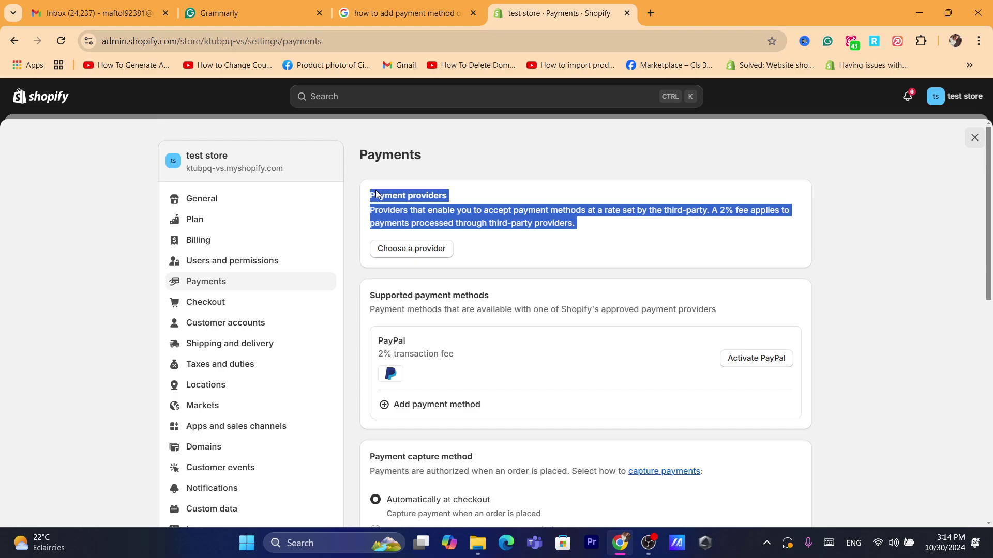
{"action": "left_click", "coordinate": [354, 200]}
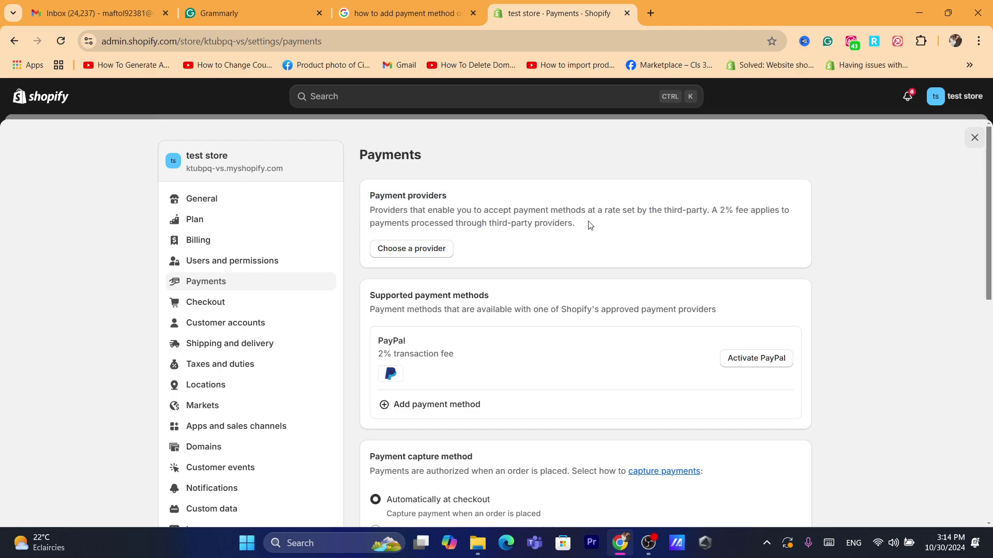
{"action": "left_click_drag", "start_coordinate": [590, 225], "coordinate": [565, 233]}
{"action": "double_click", "coordinate": [378, 193]}
{"action": "left_click", "coordinate": [564, 233]}
{"action": "triple_click", "coordinate": [507, 222]}
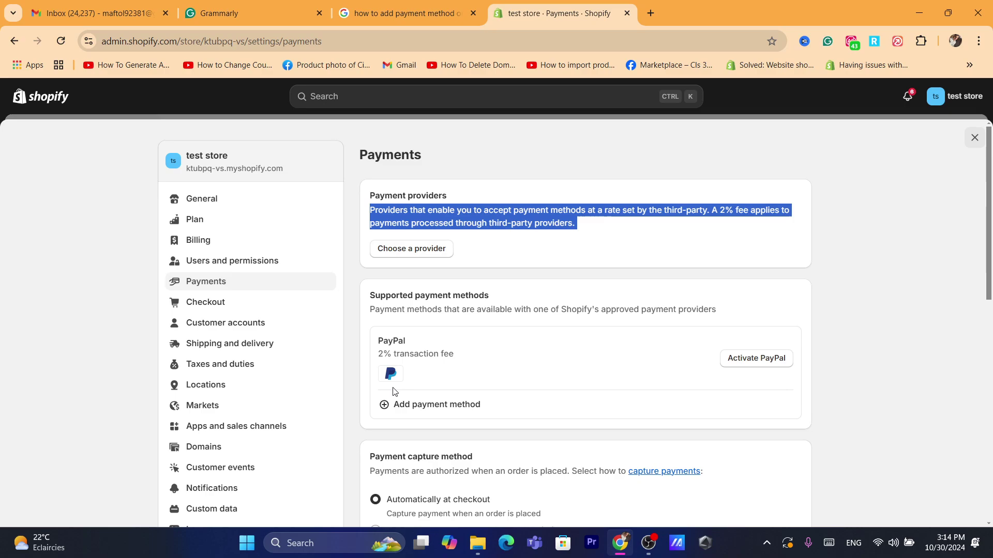
Step: Check PayPal's 2% transaction fee, then go to the third-party payment providers list
{"action": "left_click_drag", "start_coordinate": [366, 337], "coordinate": [439, 374]}
{"action": "left_click", "coordinate": [439, 375]}
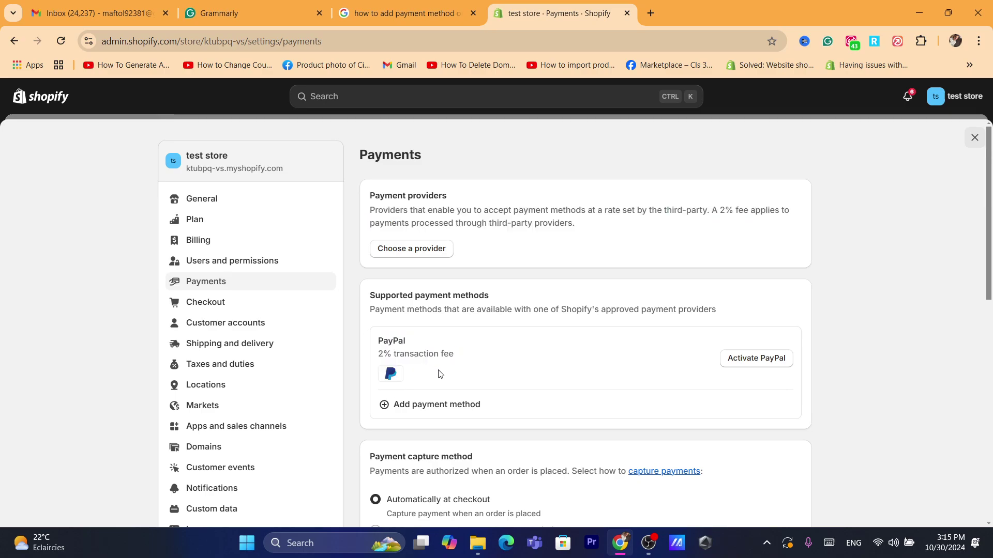
{"action": "triple_click", "coordinate": [390, 353]}
{"action": "triple_click", "coordinate": [442, 354]}
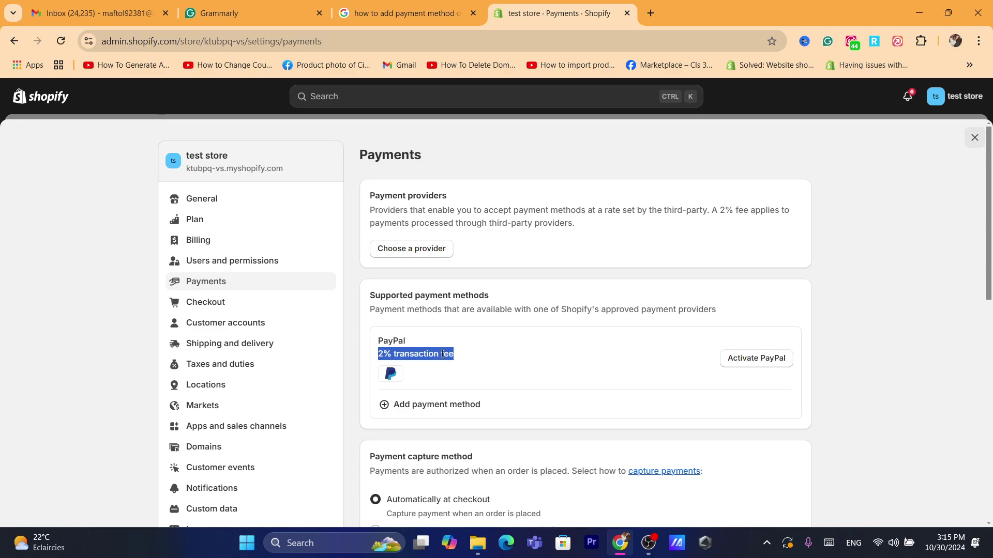
{"action": "left_click", "coordinate": [411, 249]}
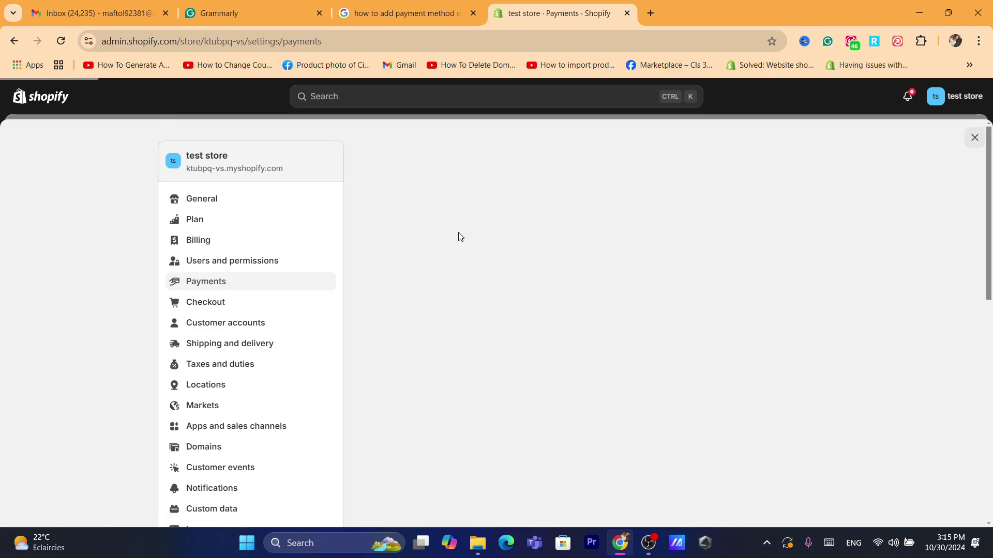
Step: Filter the third-party providers by 'stripe', which shows Stripe as unavailable in this country
{"action": "left_click", "coordinate": [428, 196]}
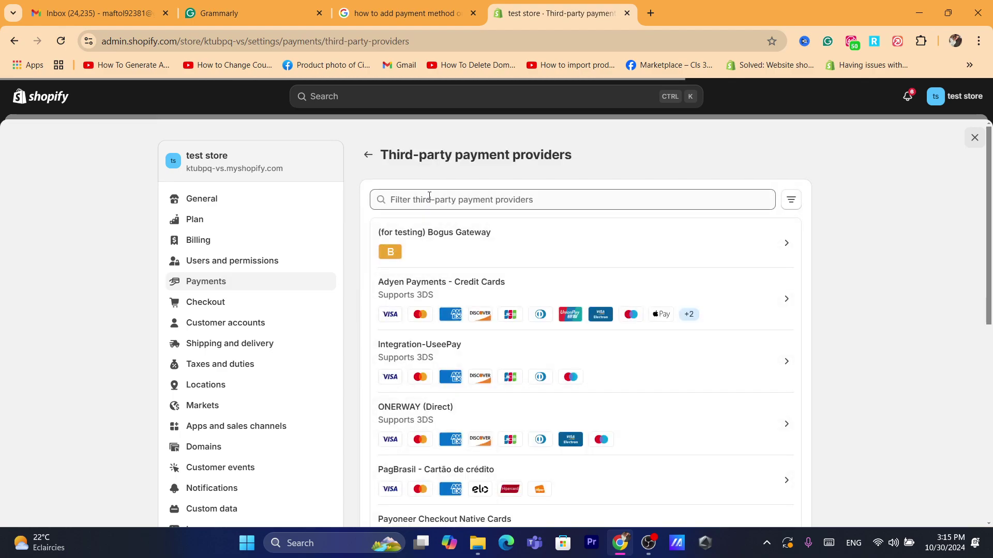
{"action": "type", "text": "stripe"}
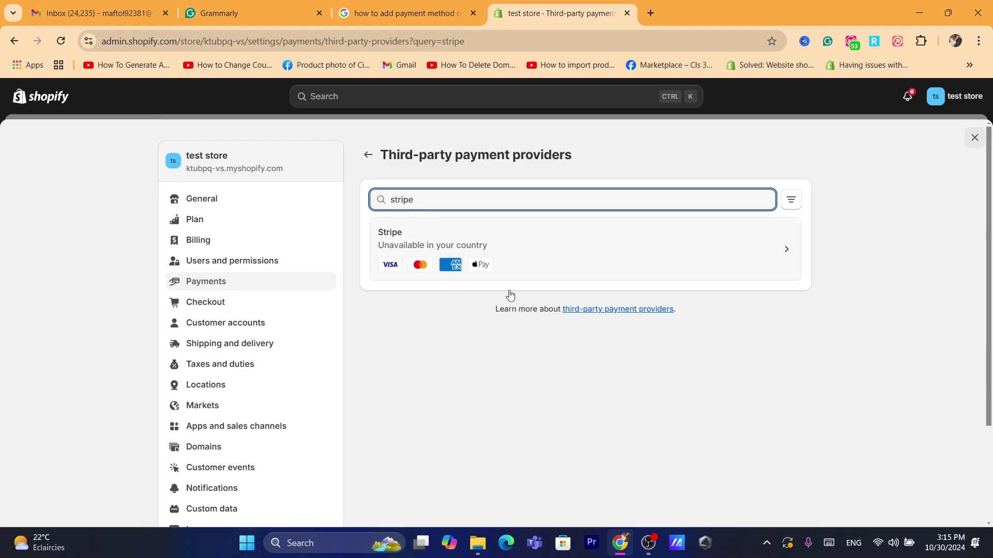
Step: In a new tab, search Google for 'is stripe available in australia' and read the answers
{"action": "left_click", "coordinate": [649, 14]}
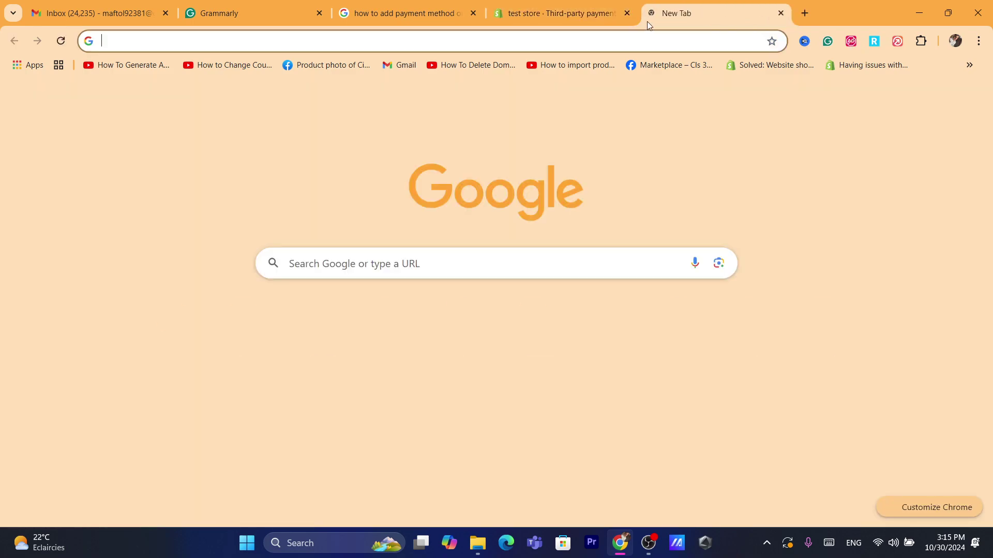
{"action": "type", "text": "is str"}
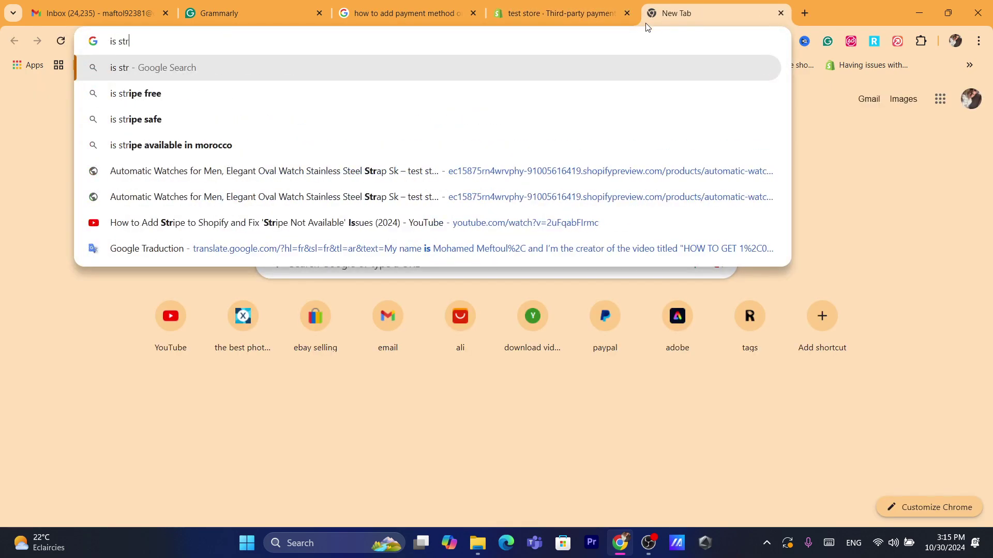
{"action": "type", "text": "ipe av"}
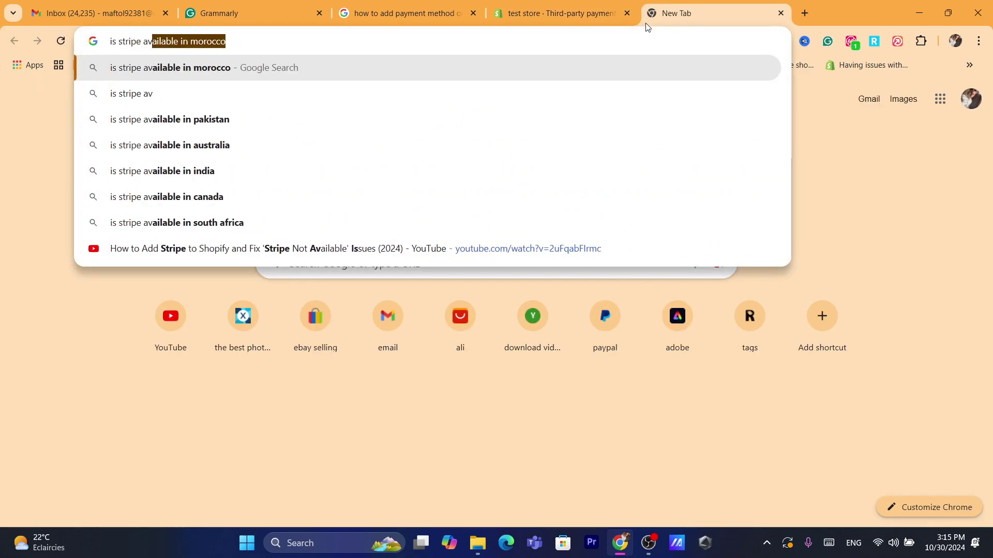
{"action": "key", "text": "Right"}
{"action": "key", "text": "BackSpace"}
{"action": "key", "text": "BackSpace"}
{"action": "key", "text": "BackSpace"}
{"action": "key", "text": "BackSpace"}
{"action": "key", "text": "BackSpace"}
{"action": "key", "text": "BackSpace"}
{"action": "key", "text": "BackSpace"}
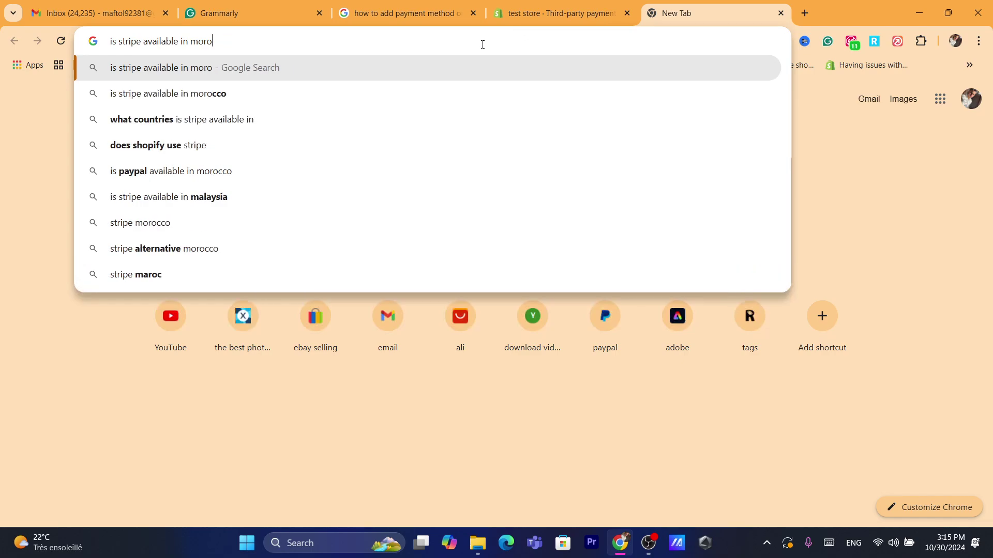
{"action": "key", "text": "BackSpace"}
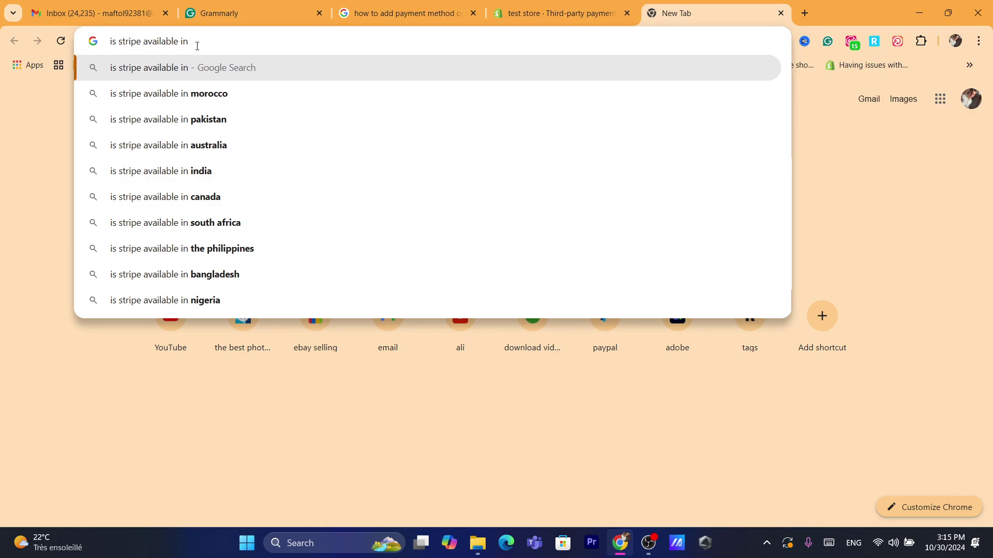
{"action": "left_click", "coordinate": [223, 140]}
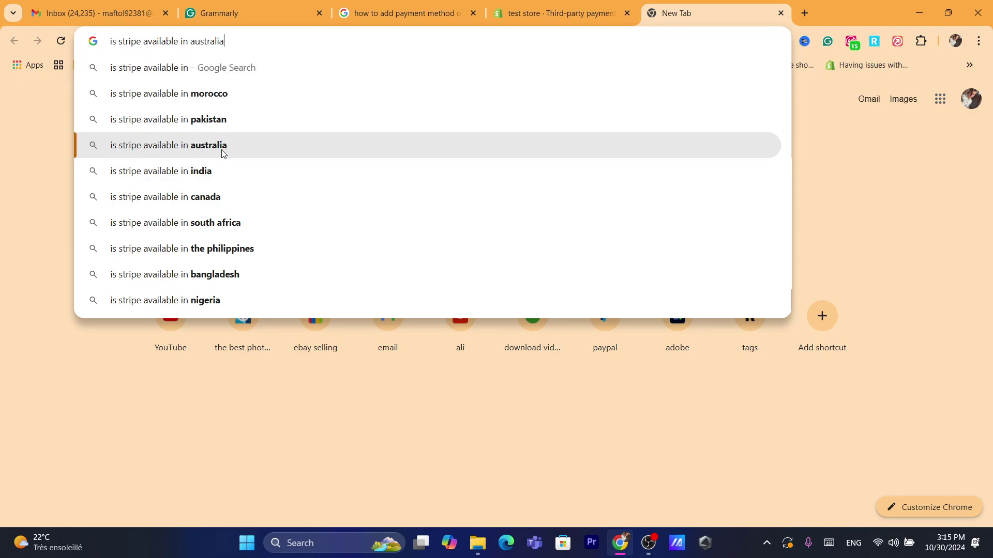
{"action": "left_click_drag", "start_coordinate": [132, 192], "coordinate": [264, 211]}
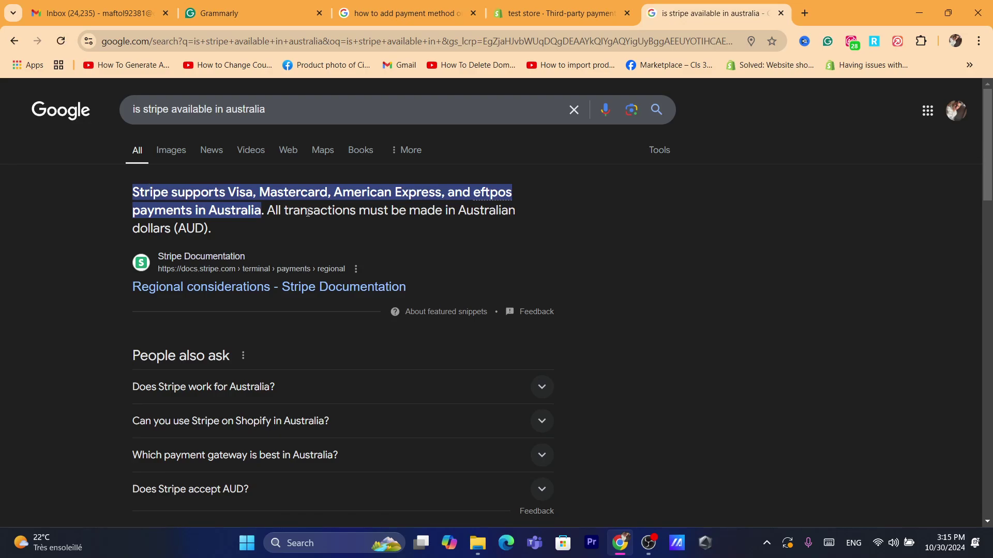
{"action": "left_click_drag", "start_coordinate": [402, 211], "coordinate": [434, 235]}
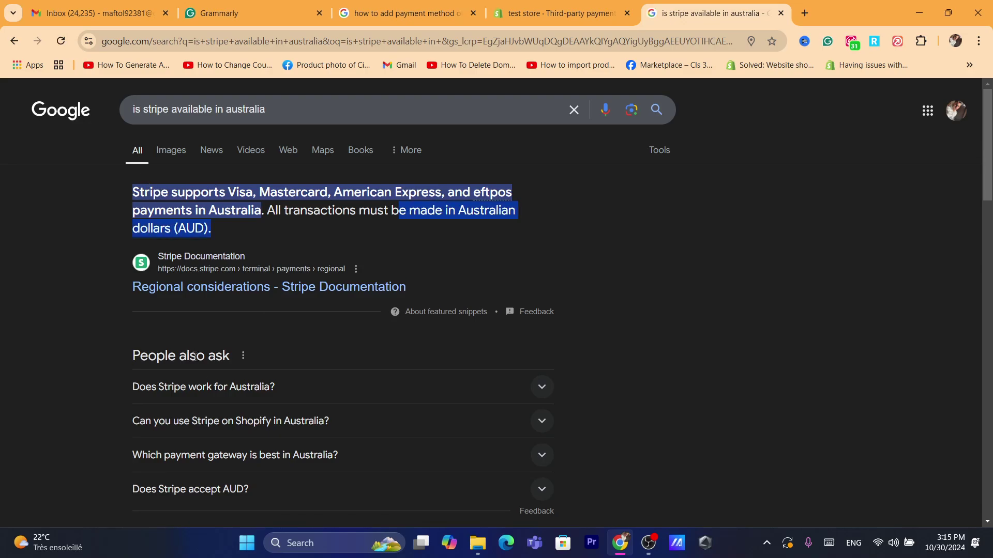
{"action": "left_click", "coordinate": [208, 389]}
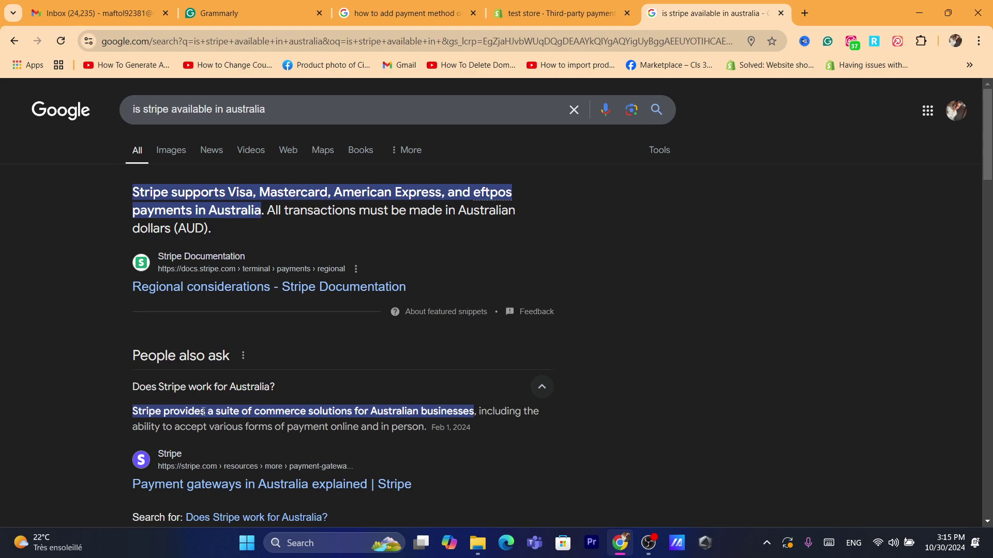
{"action": "left_click_drag", "start_coordinate": [204, 412], "coordinate": [328, 427]}
{"action": "left_click", "coordinate": [737, 292]}
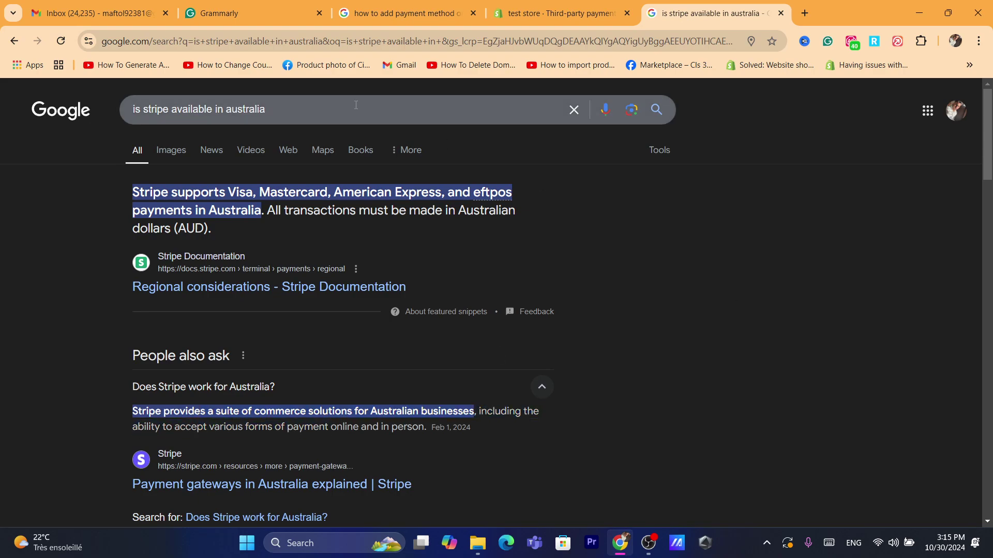
Step: Change the search to Morocco, confirm Stripe works there, and return to the Shopify tab
{"action": "double_click", "coordinate": [238, 110]}
{"action": "type", "text": "moro"}
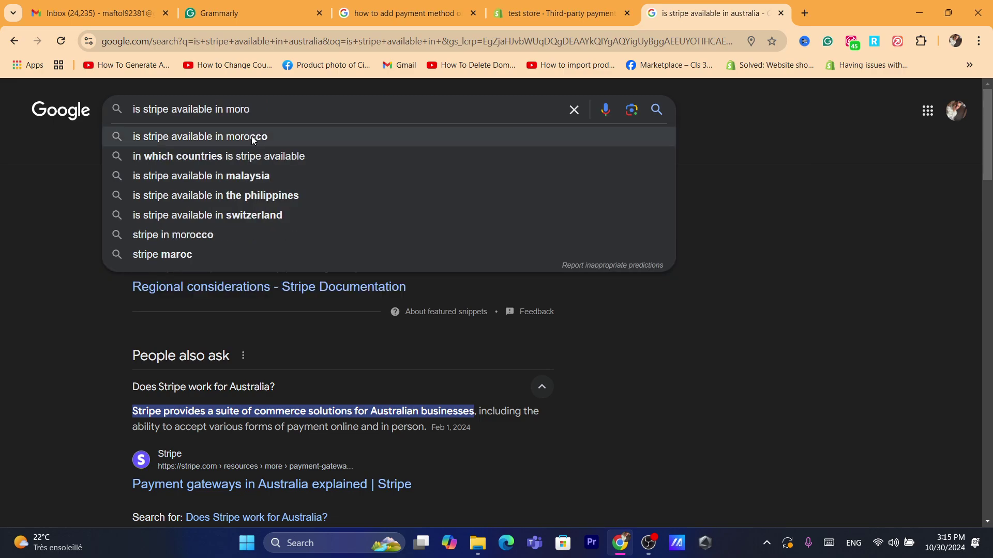
{"action": "left_click", "coordinate": [253, 138]}
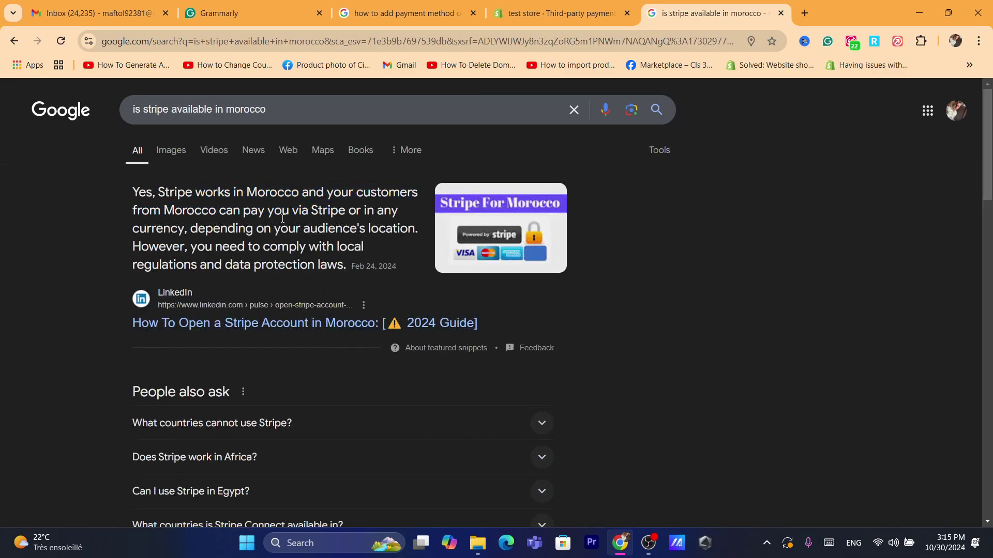
{"action": "left_click_drag", "start_coordinate": [283, 218], "coordinate": [362, 260]}
{"action": "left_click", "coordinate": [362, 260]}
{"action": "left_click", "coordinate": [556, 12]}
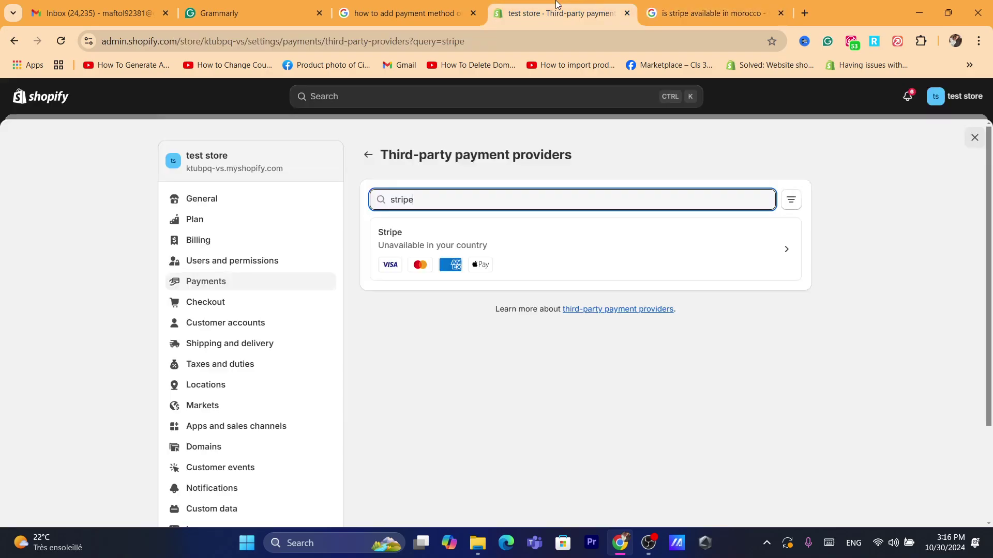
Step: Open Stripe from the filtered providers list to reach its 'Get started with Stripe' page
{"action": "left_click", "coordinate": [403, 249]}
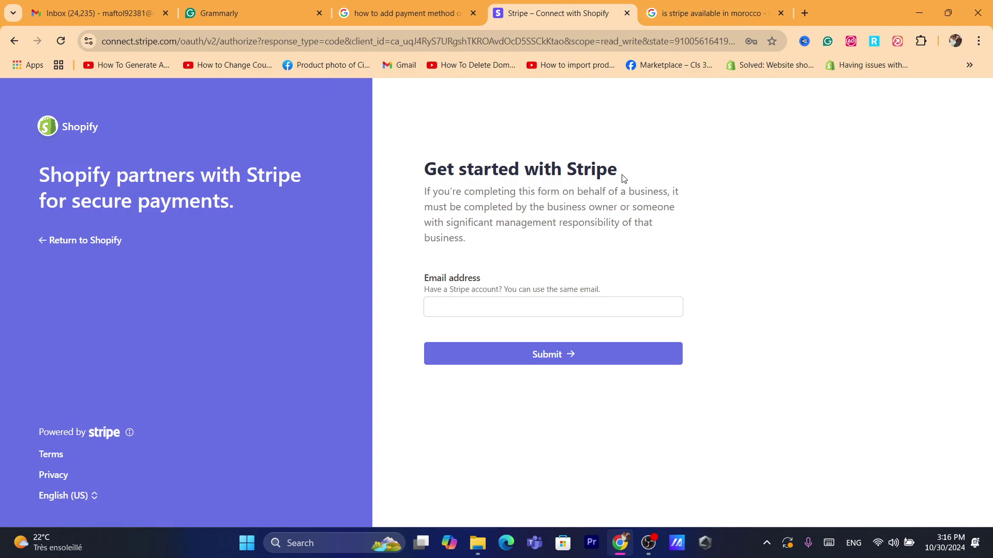
Step: Sign in to Stripe with the saved email and password, reaching the phone verification code step
{"action": "left_click", "coordinate": [496, 309]}
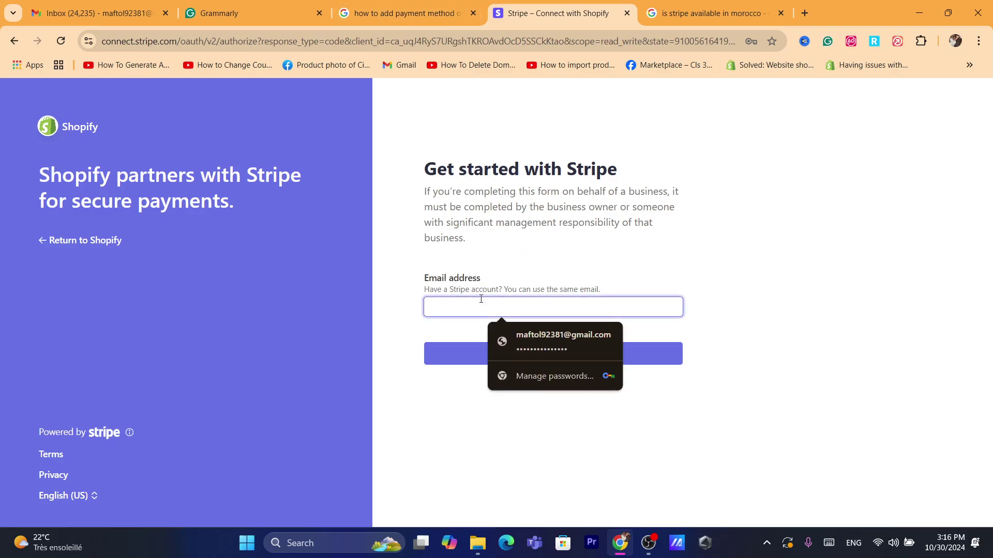
{"action": "left_click", "coordinate": [532, 331]}
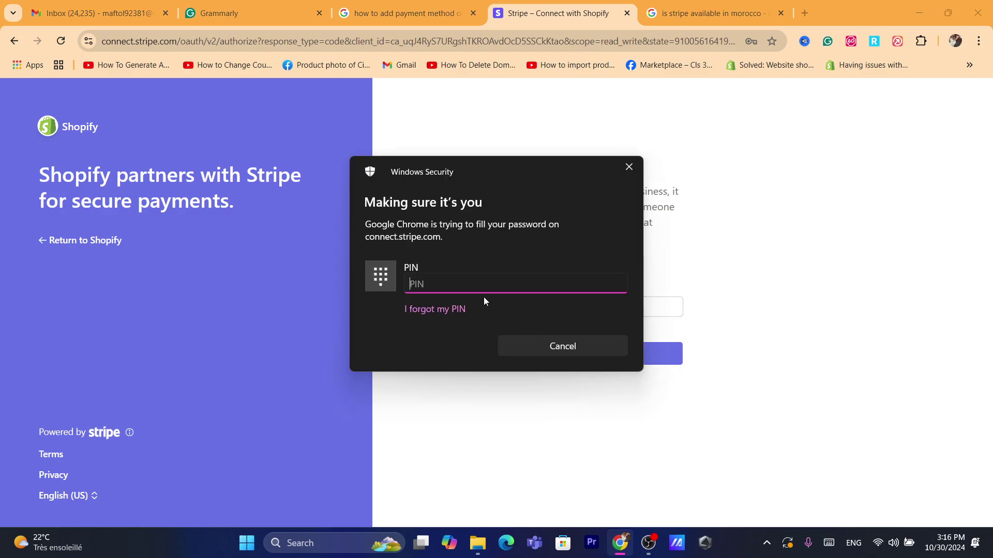
{"action": "type", "text": "0000"}
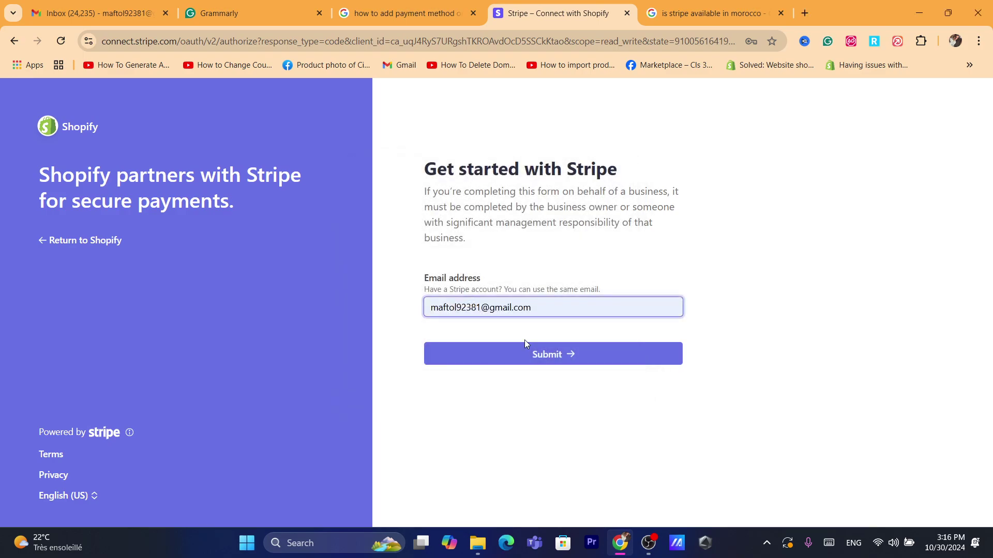
{"action": "left_click", "coordinate": [559, 367]}
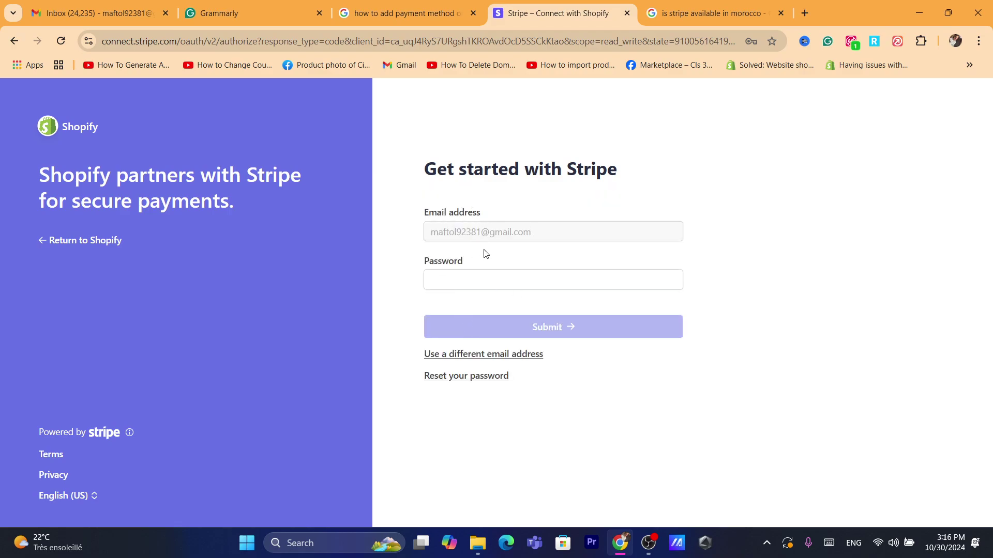
{"action": "triple_click", "coordinate": [452, 235]}
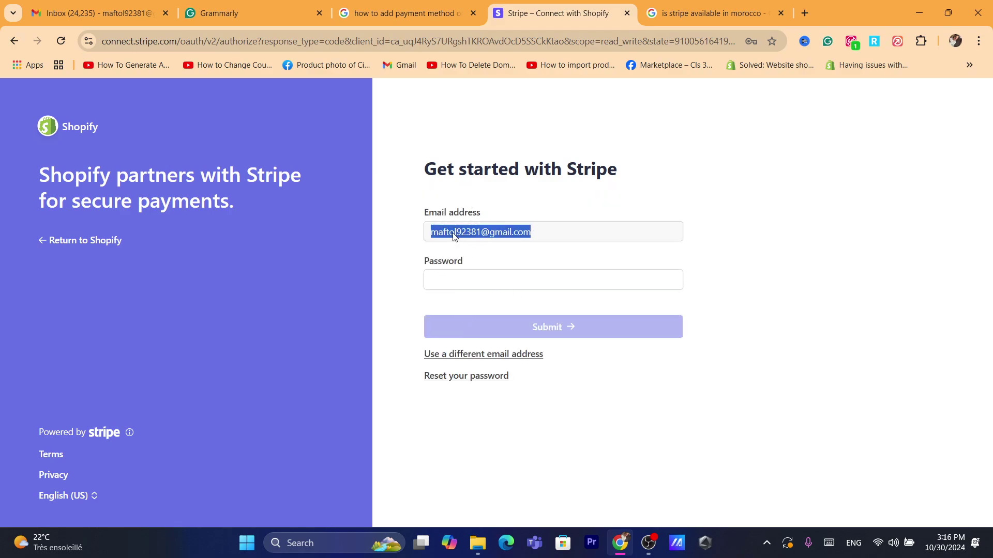
{"action": "left_click", "coordinate": [468, 283]}
{"action": "left_click", "coordinate": [542, 312]}
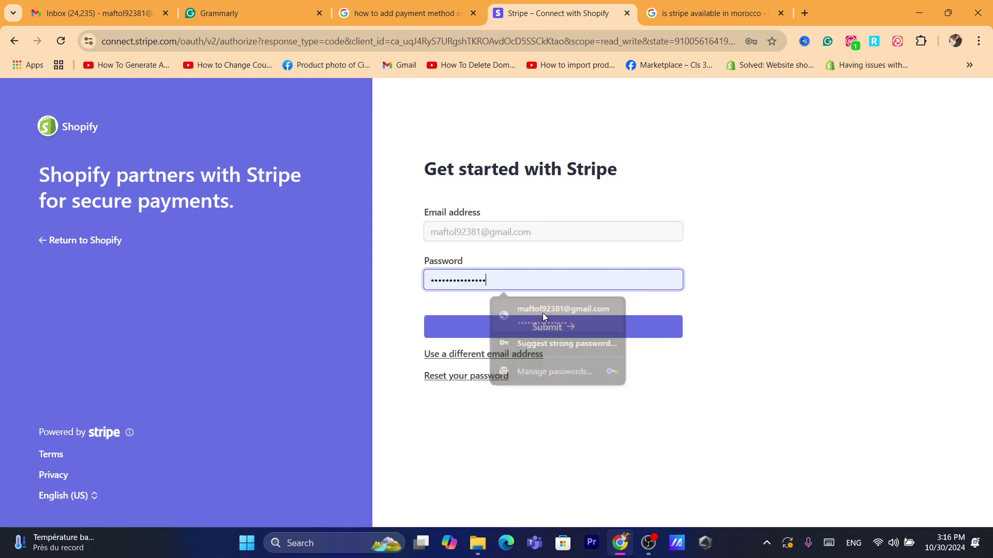
{"action": "left_click", "coordinate": [548, 335]}
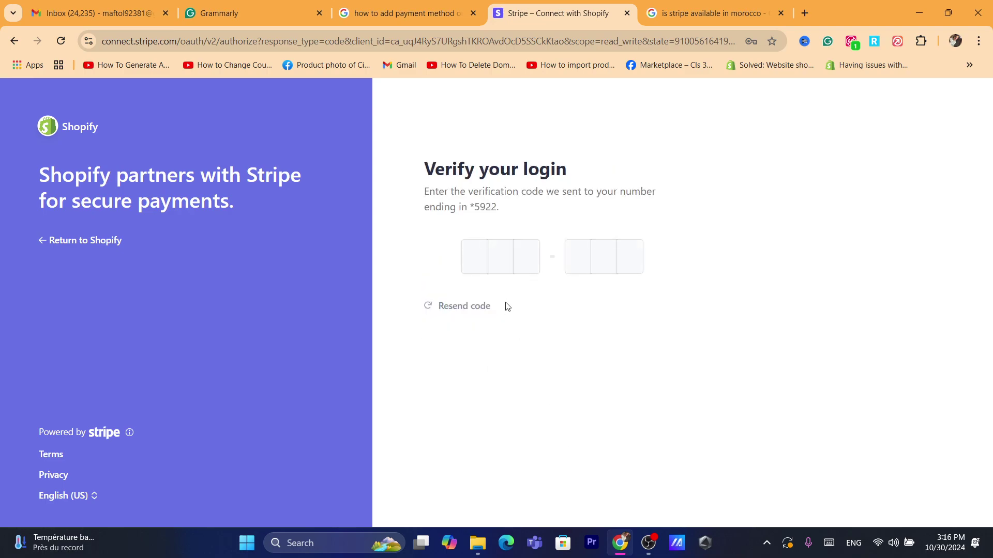
{"action": "left_click", "coordinate": [483, 264]}
Step: Read the partnership heading, then switch to the Google results about adding a Shopify payment method
{"action": "left_click_drag", "start_coordinate": [75, 176], "coordinate": [248, 191]}
{"action": "left_click", "coordinate": [247, 189]}
{"action": "left_click_drag", "start_coordinate": [74, 178], "coordinate": [26, 171]}
{"action": "left_click", "coordinate": [34, 170]}
{"action": "left_click_drag", "start_coordinate": [138, 176], "coordinate": [215, 181]}
{"action": "triple_click", "coordinate": [218, 186]}
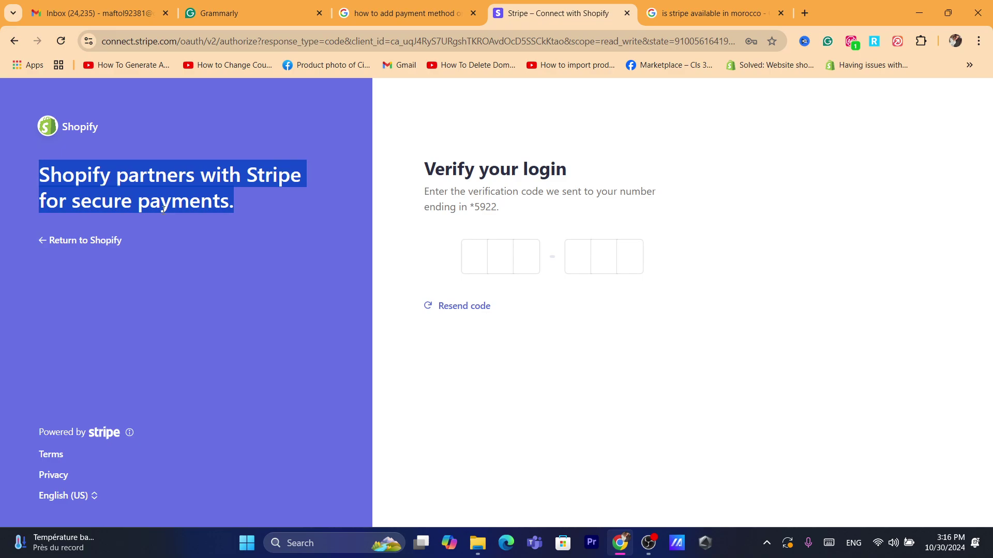
{"action": "left_click", "coordinate": [409, 13]}
Step: Load shopify.com and log in to the test store's admin
{"action": "left_click", "coordinate": [436, 39]}
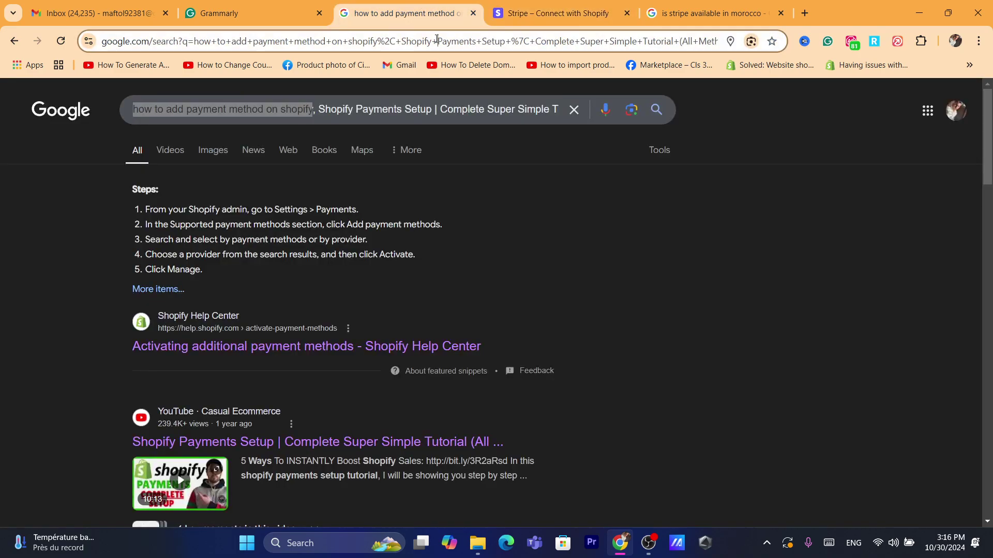
{"action": "type", "text": "sh"}
{"action": "key", "text": "Return"}
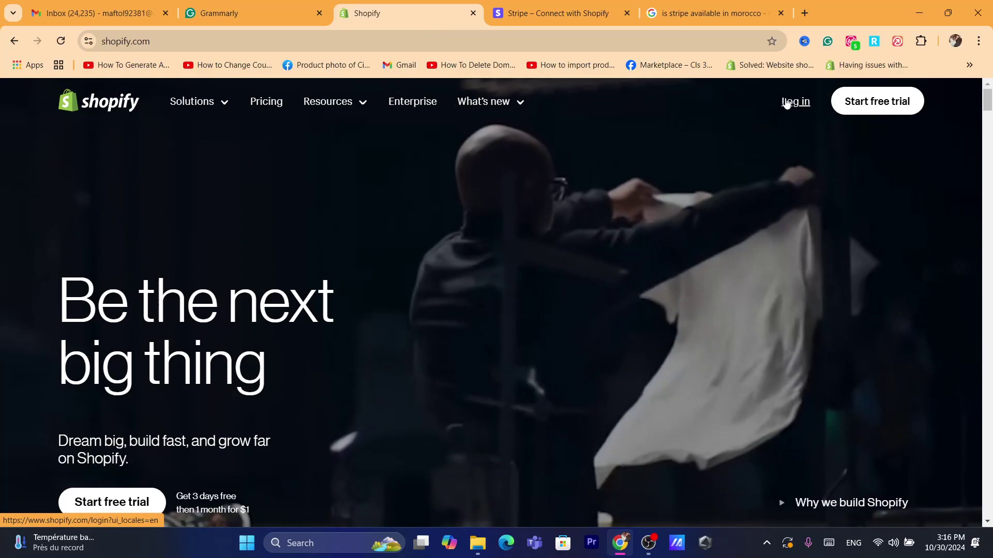
{"action": "left_click", "coordinate": [785, 103]}
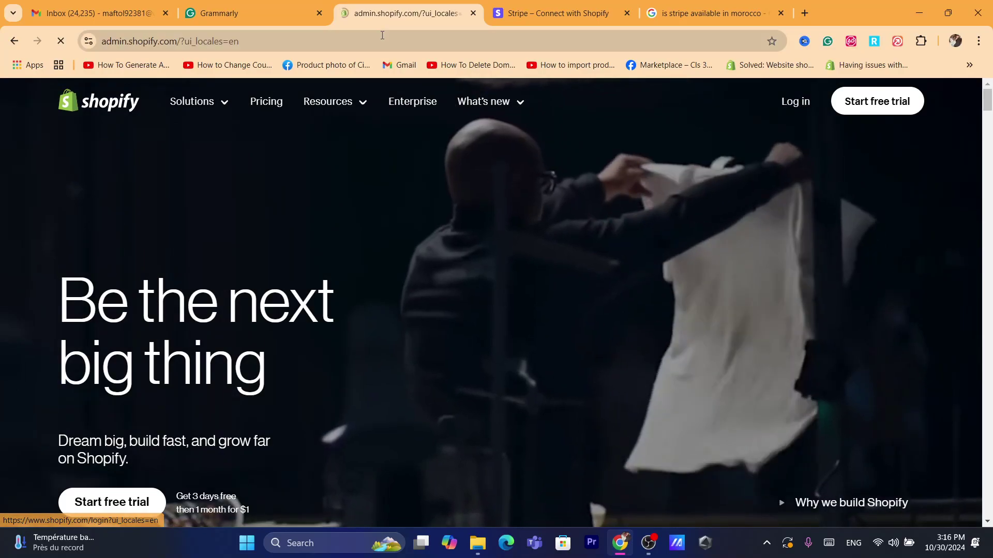
{"action": "left_click", "coordinate": [381, 35]}
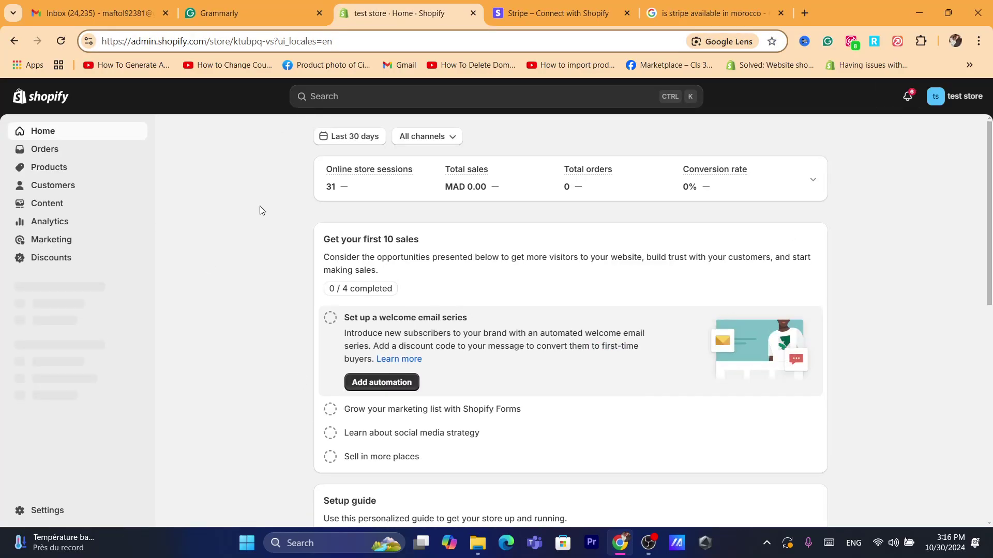
Step: Open Settings and then Payments for the test store
{"action": "left_click", "coordinate": [55, 508]}
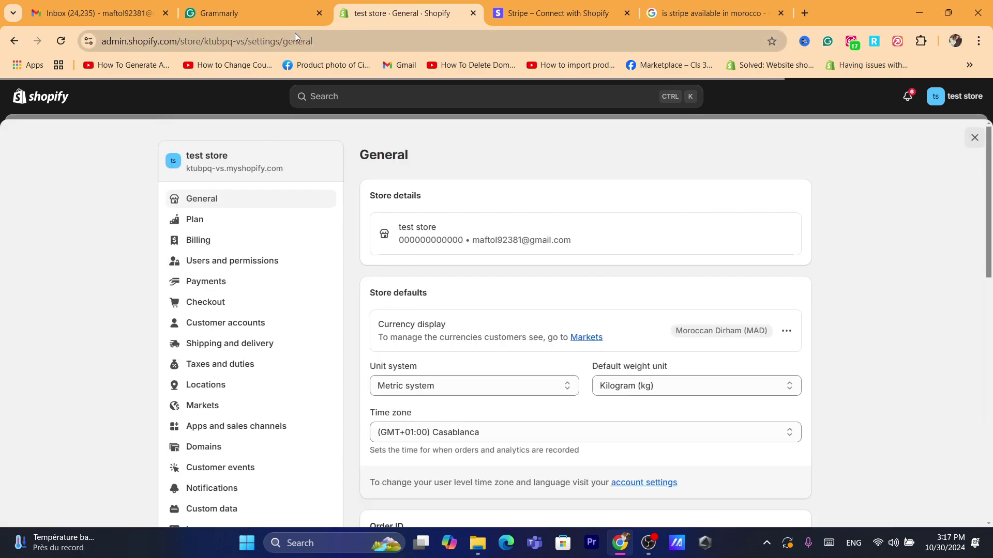
{"action": "left_click", "coordinate": [294, 36]}
{"action": "type", "text": "s"}
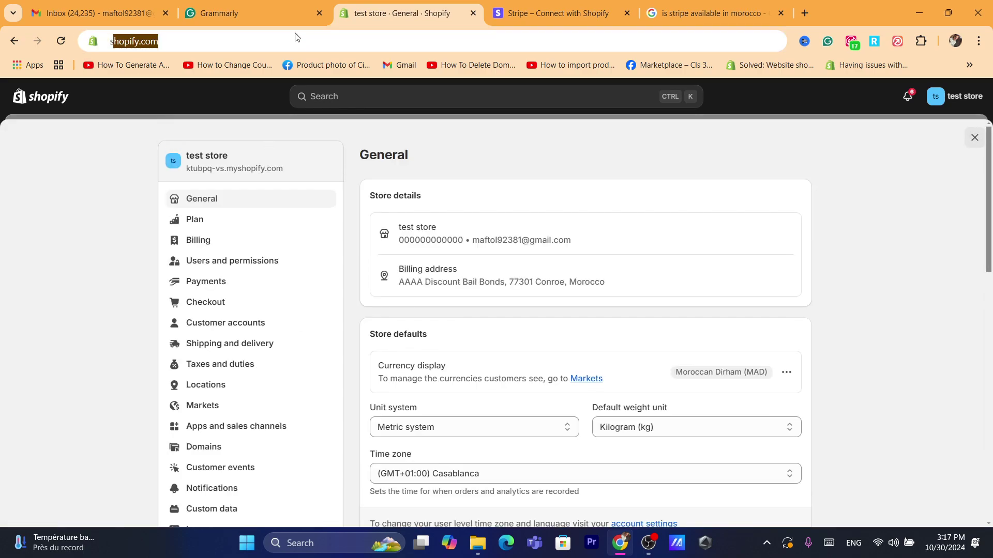
{"action": "left_click", "coordinate": [106, 368]}
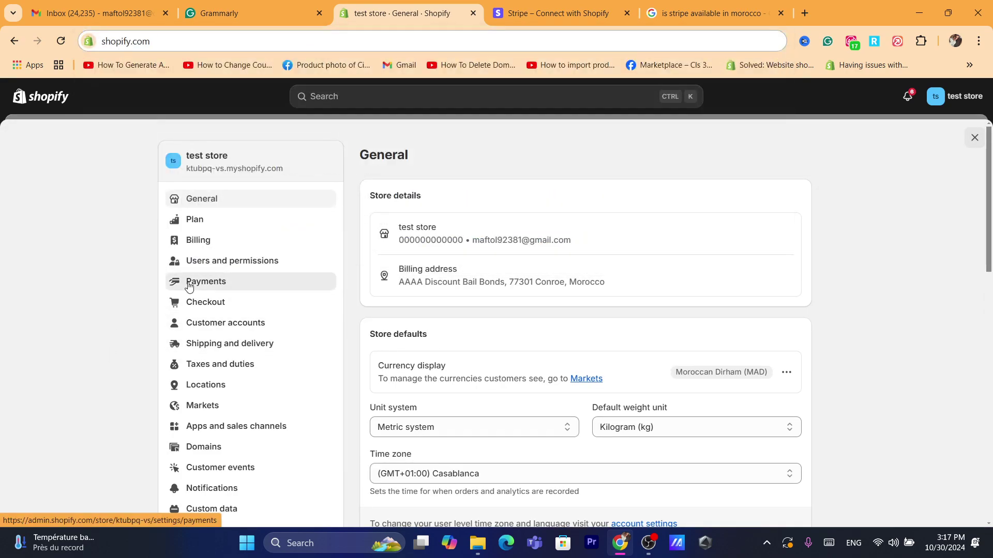
{"action": "left_click", "coordinate": [225, 281]}
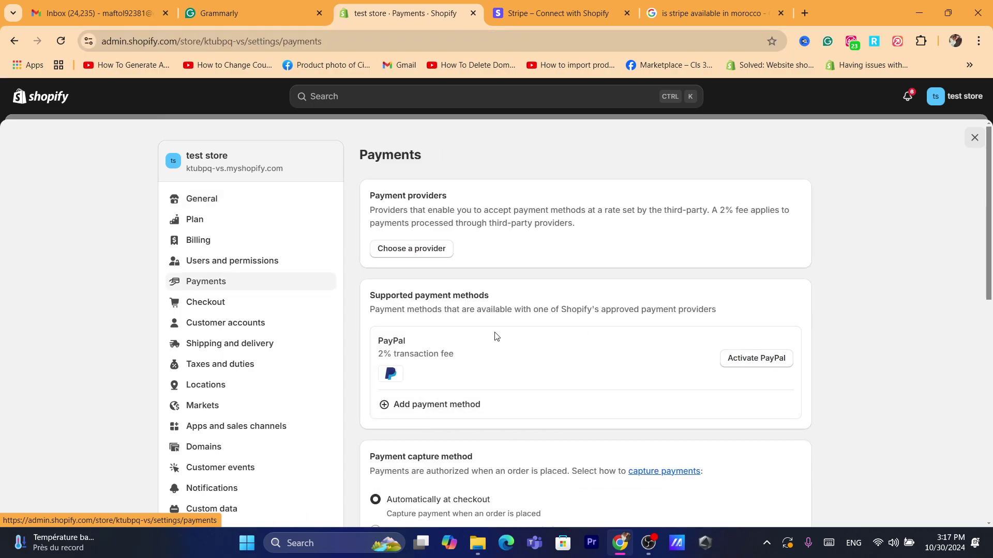
Step: Activate PayPal Express Checkout, check the PayPal signup tab set to Morocco, and return to Shopify
{"action": "left_click_drag", "start_coordinate": [349, 343], "coordinate": [488, 366]}
{"action": "left_click", "coordinate": [491, 367]}
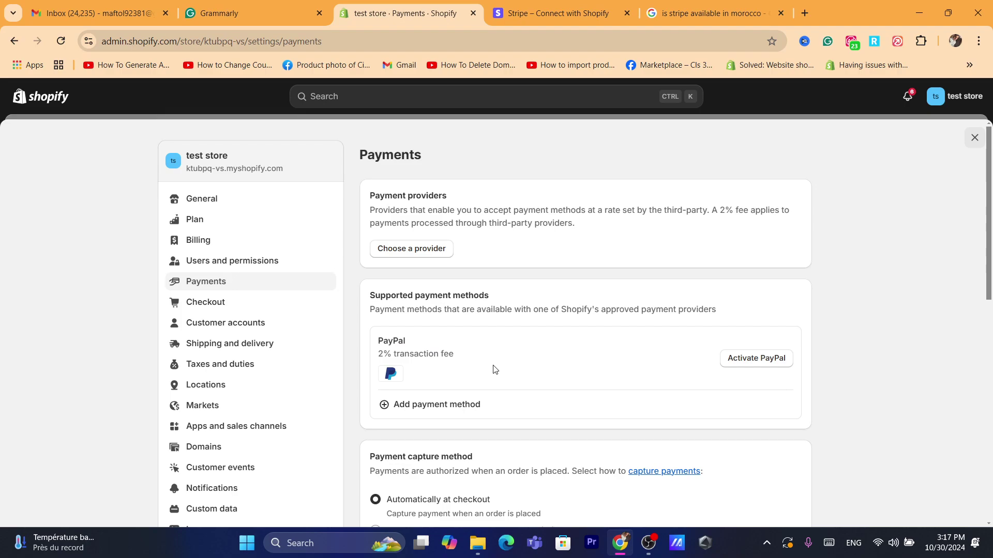
{"action": "left_click", "coordinate": [736, 358]}
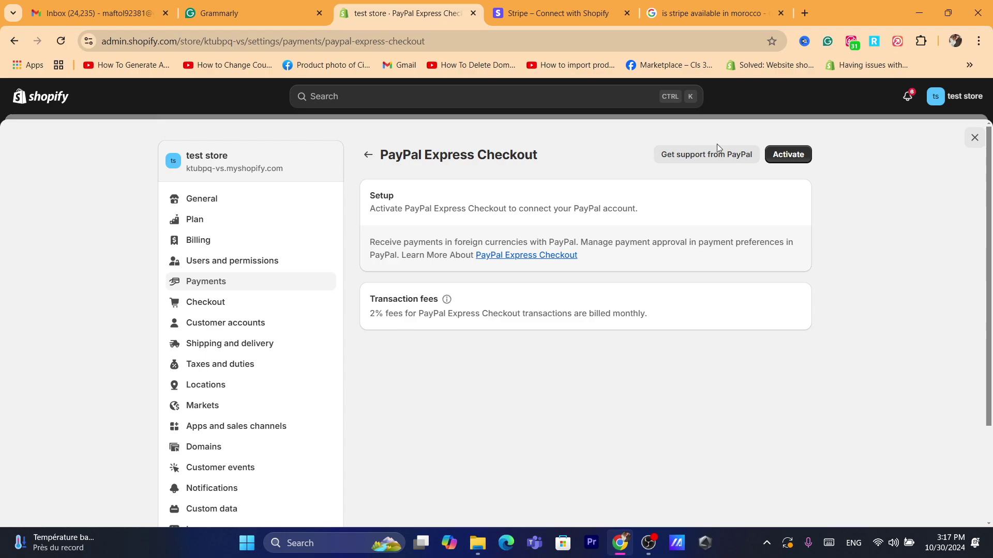
{"action": "left_click", "coordinate": [787, 154]}
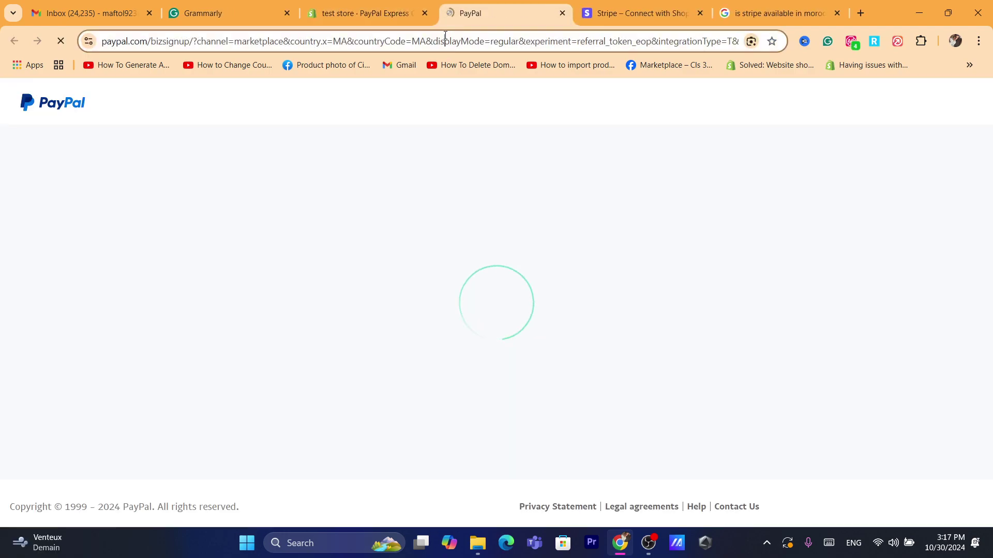
{"action": "left_click", "coordinate": [445, 36]}
{"action": "key", "text": "Right"}
{"action": "key", "text": "shift+Left"}
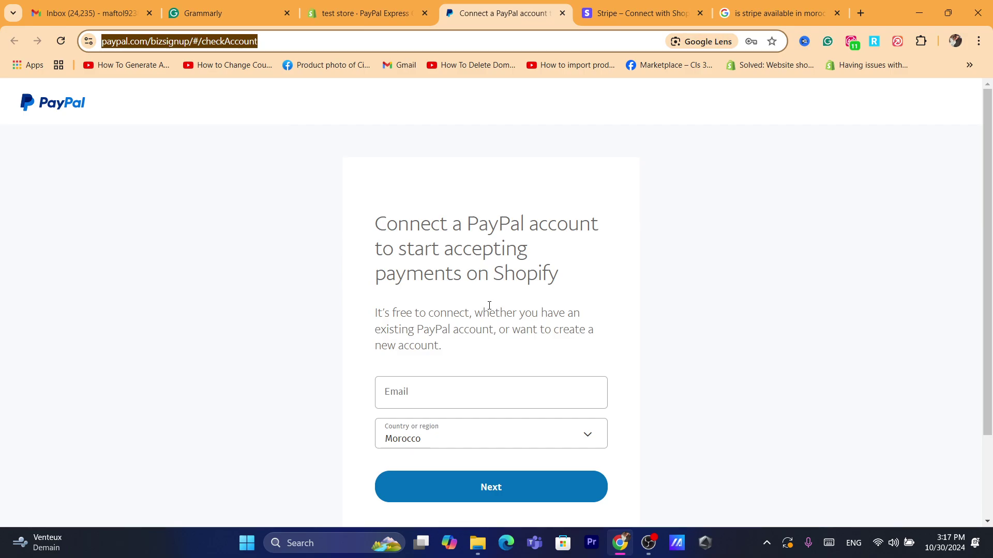
{"action": "left_click", "coordinate": [338, 8]}
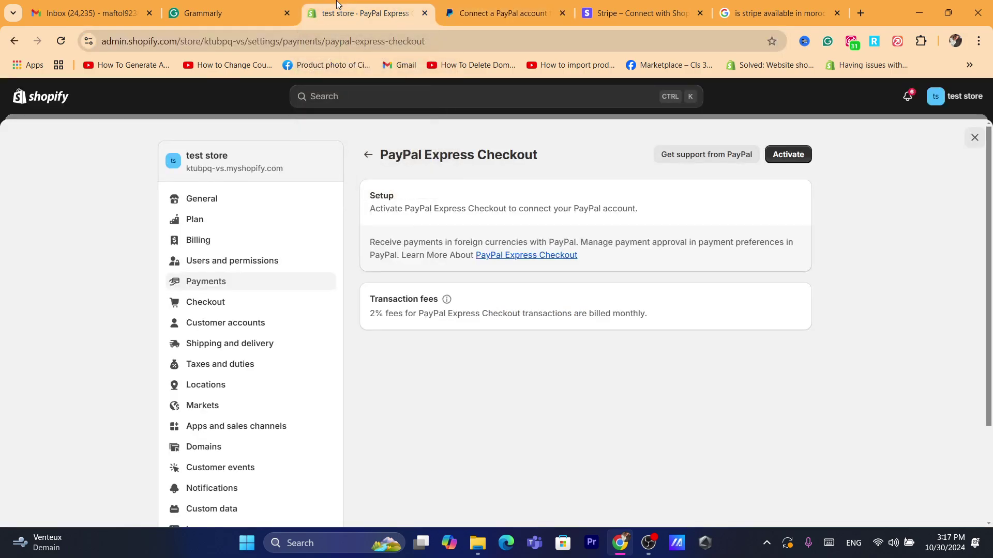
Step: Scroll through the complete third-party providers list, then go back to Payments settings
{"action": "left_click", "coordinate": [367, 154]}
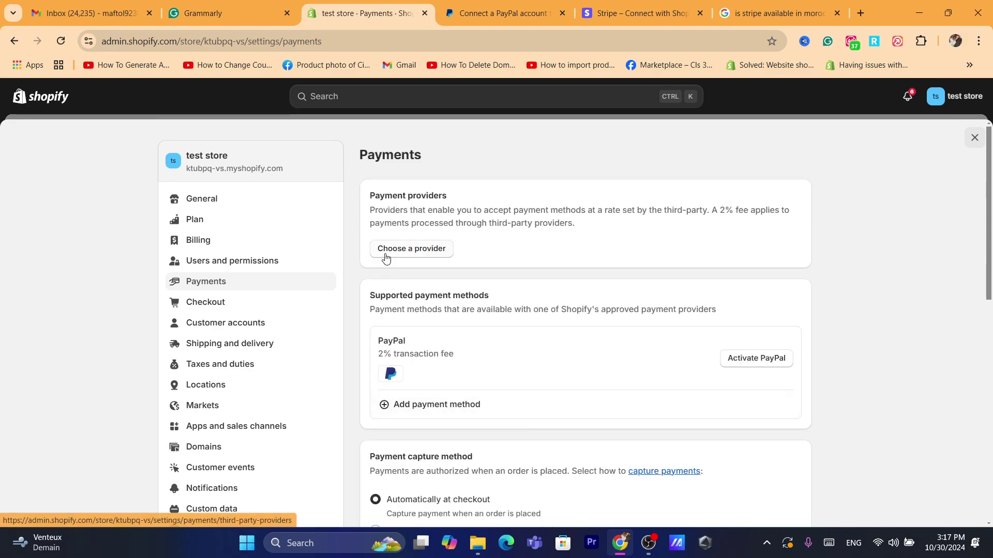
{"action": "left_click", "coordinate": [416, 252]}
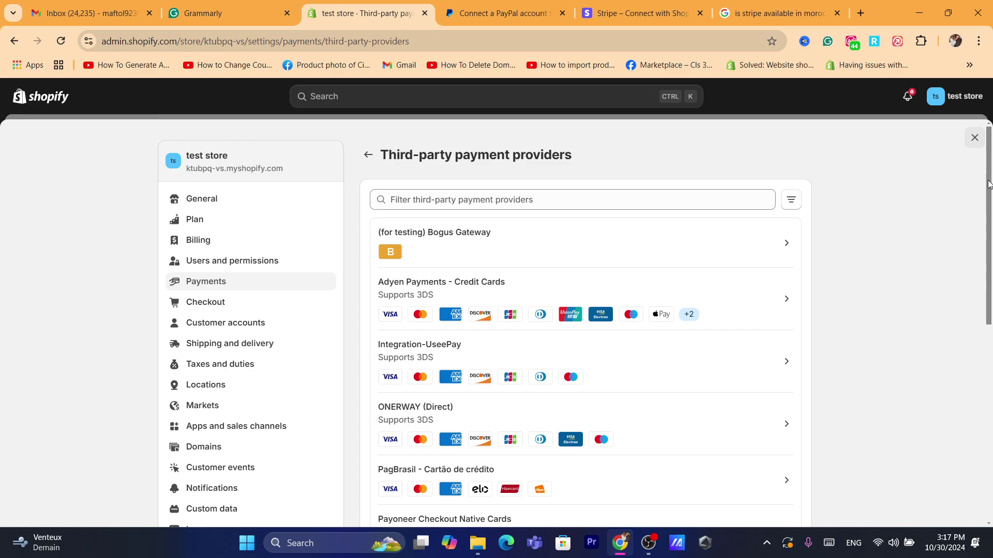
{"action": "left_click_drag", "start_coordinate": [988, 185], "coordinate": [990, 262]}
{"action": "scroll", "coordinate": [542, 279], "scroll_direction": "down", "scroll_amount": 2}
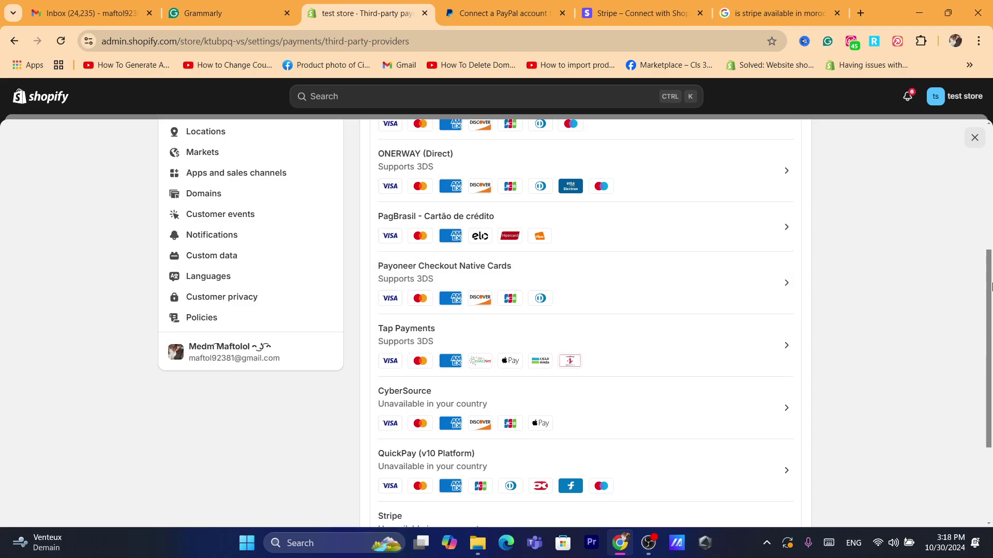
{"action": "left_click_drag", "start_coordinate": [988, 288], "coordinate": [957, 136]}
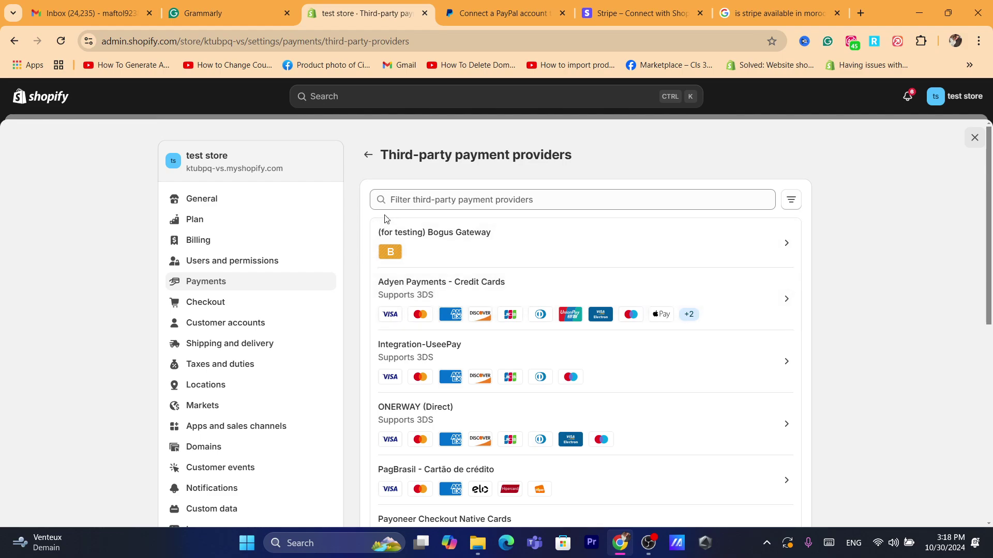
{"action": "left_click", "coordinate": [366, 153]}
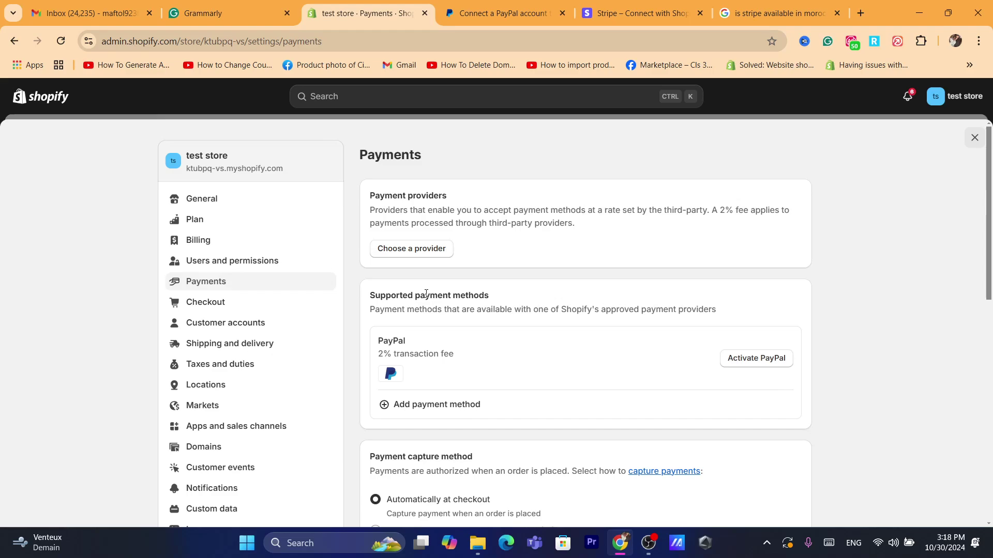
Step: Open the Add payment method page and search payment methods for 'credit'
{"action": "triple_click", "coordinate": [376, 299]}
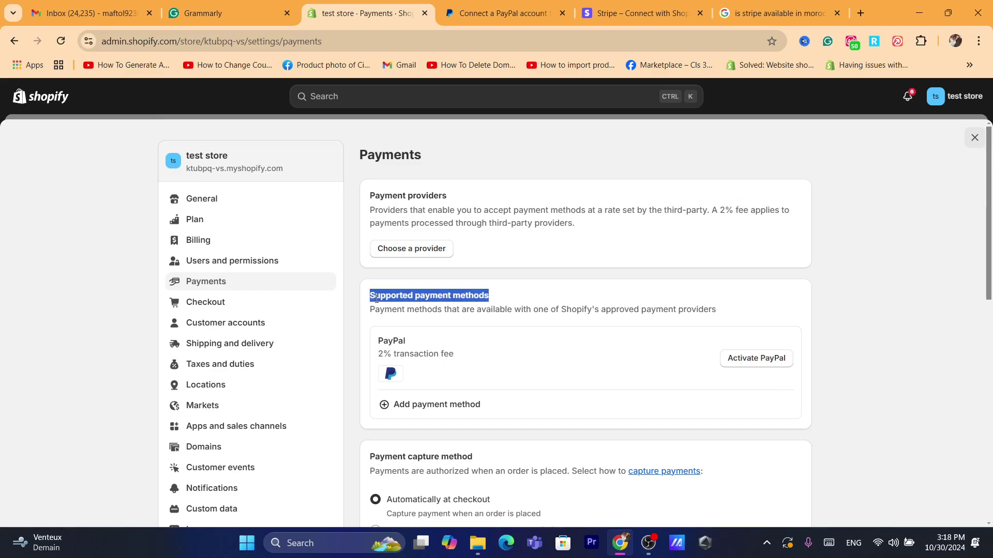
{"action": "left_click", "coordinate": [428, 415]}
{"action": "left_click", "coordinate": [400, 225]}
{"action": "left_click", "coordinate": [419, 231]}
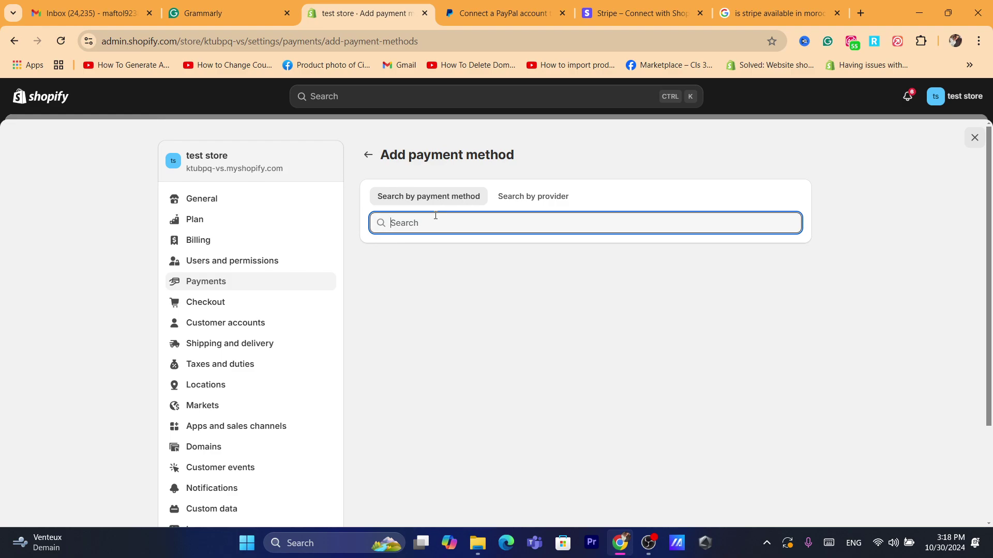
{"action": "type", "text": "credit"}
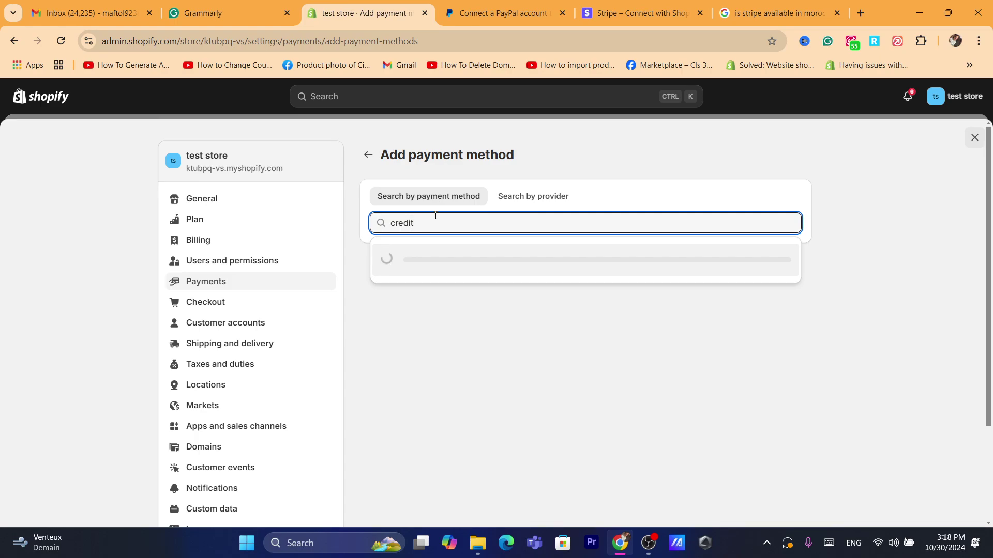
Step: Filter providers by Visa, showing 22 providers such as Splitit and PingPong Checkout
{"action": "key", "text": "ctrl+BackSpace"}
{"action": "type", "text": "visa"}
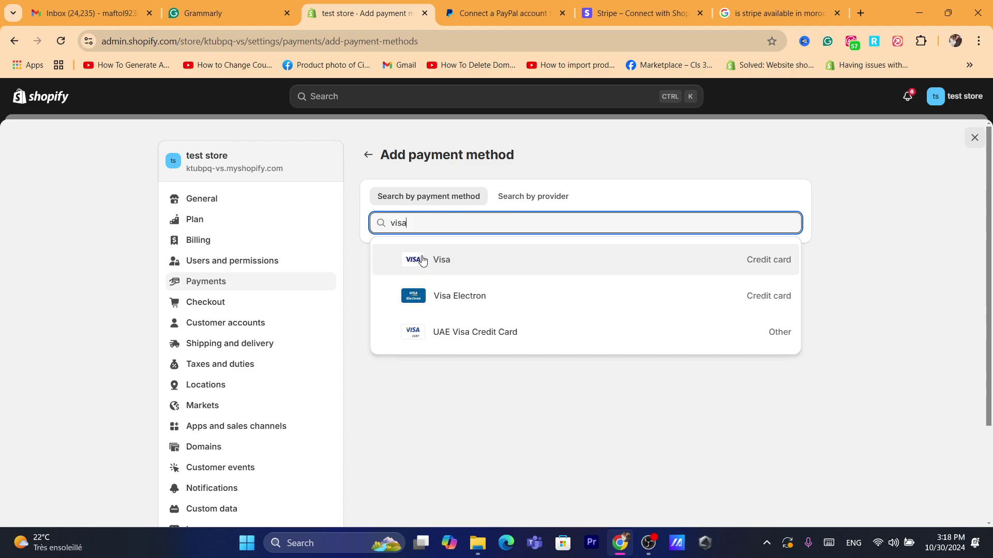
{"action": "left_click", "coordinate": [426, 266]}
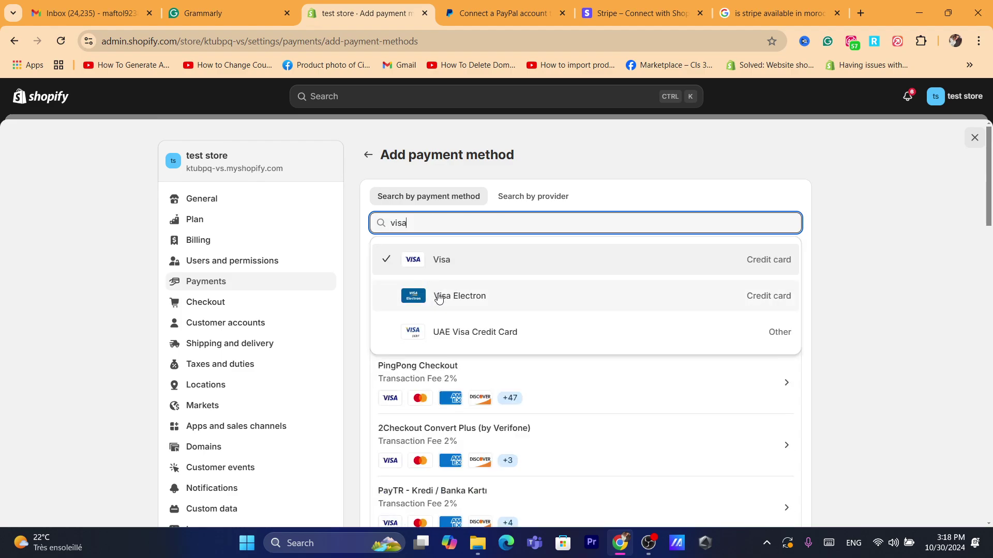
{"action": "left_click", "coordinate": [341, 349]}
{"action": "left_click", "coordinate": [446, 216]}
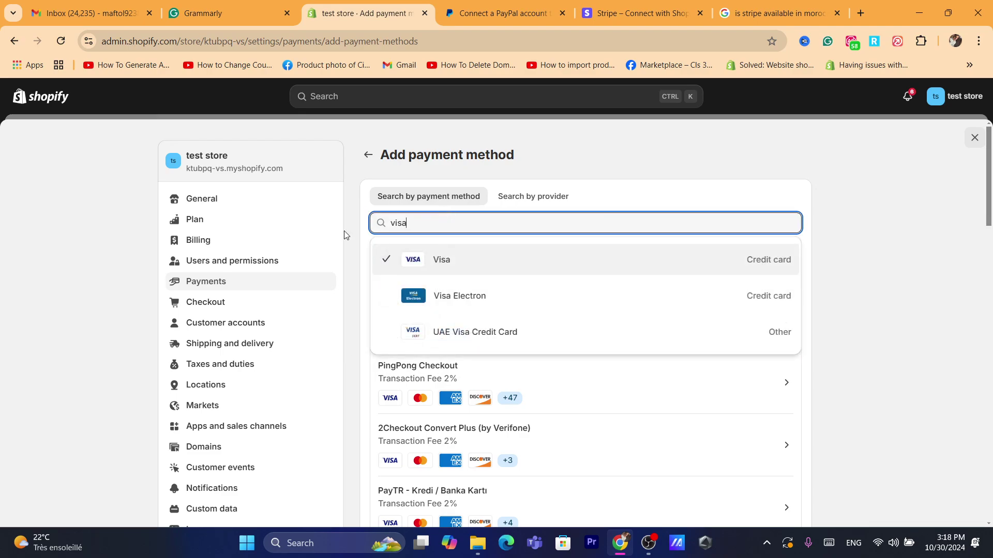
{"action": "left_click", "coordinate": [343, 231]}
{"action": "left_click", "coordinate": [430, 222]}
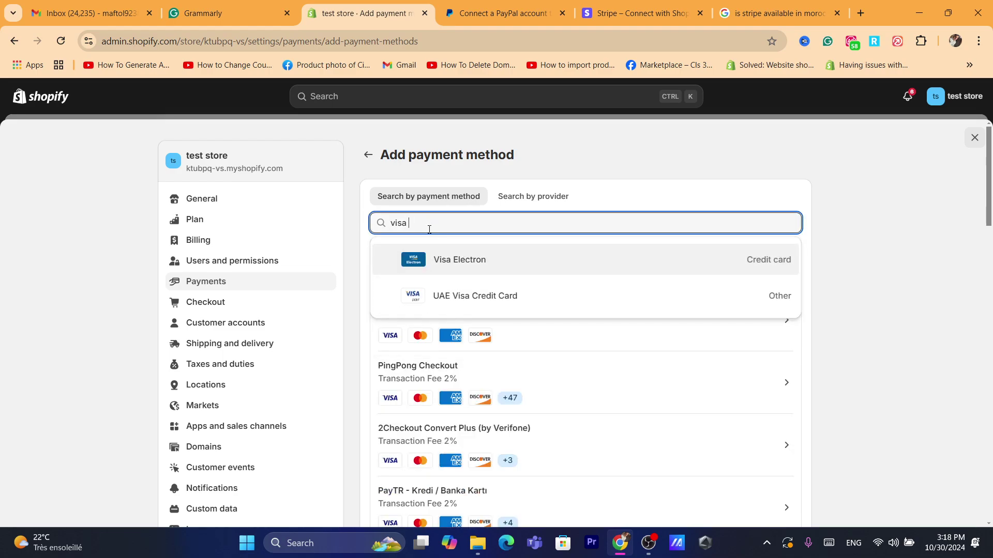
{"action": "left_click", "coordinate": [340, 226]}
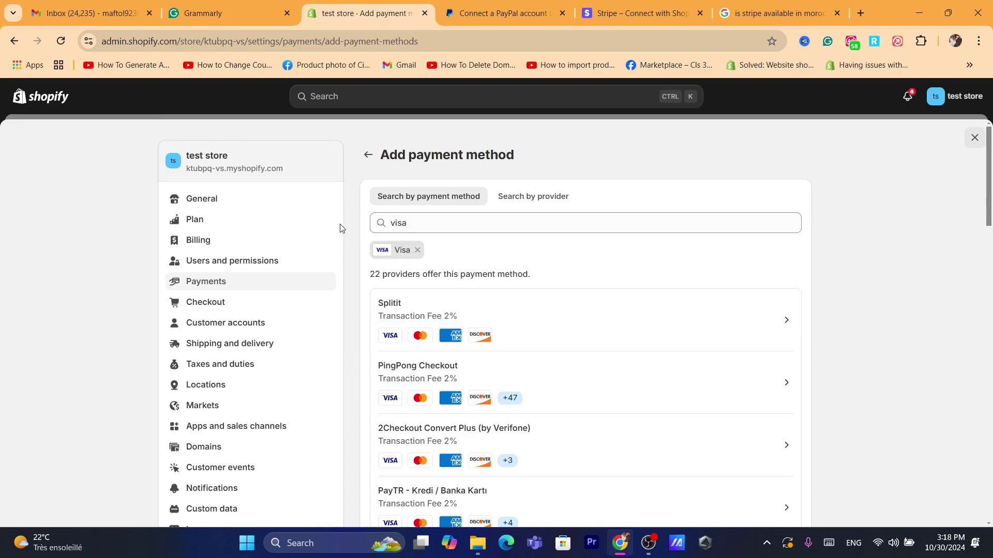
{"action": "left_click", "coordinate": [419, 229]}
Step: Add Mastercard as a second payment method filter alongside Visa
{"action": "key", "text": "BackSpace"}
{"action": "key", "text": "BackSpace"}
{"action": "key", "text": "BackSpace"}
{"action": "key", "text": "BackSpace"}
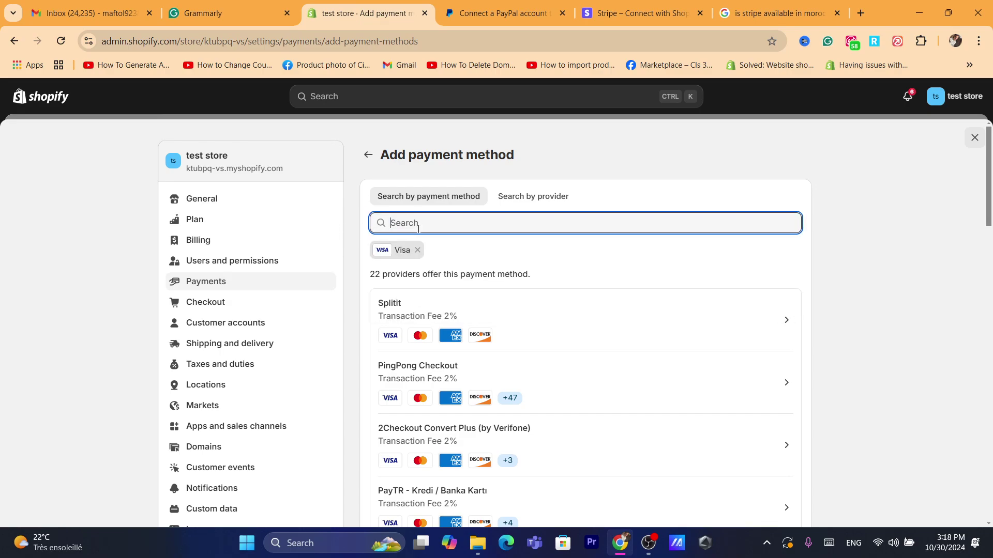
{"action": "type", "text": "ma"}
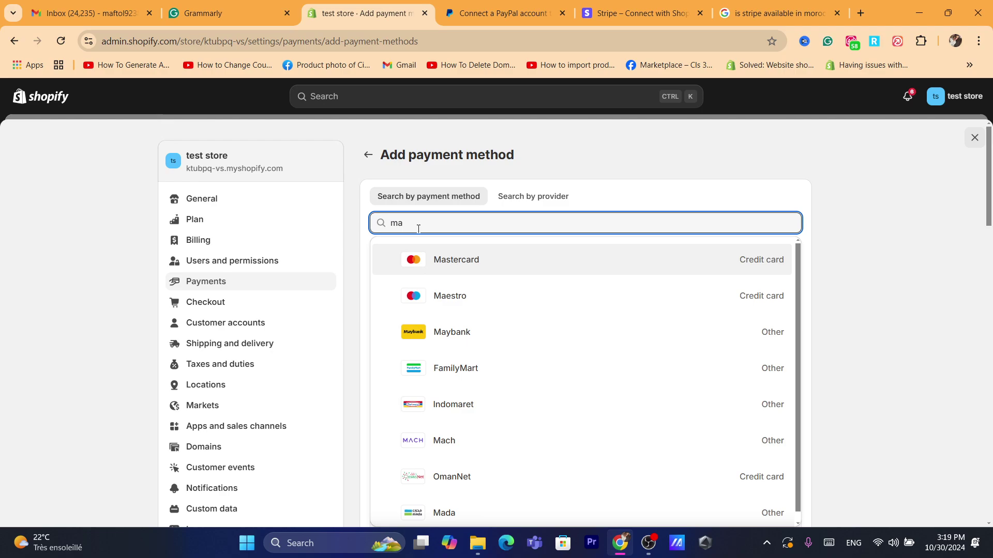
{"action": "left_click", "coordinate": [459, 259]}
{"action": "left_click", "coordinate": [442, 263]}
{"action": "left_click", "coordinate": [360, 232]}
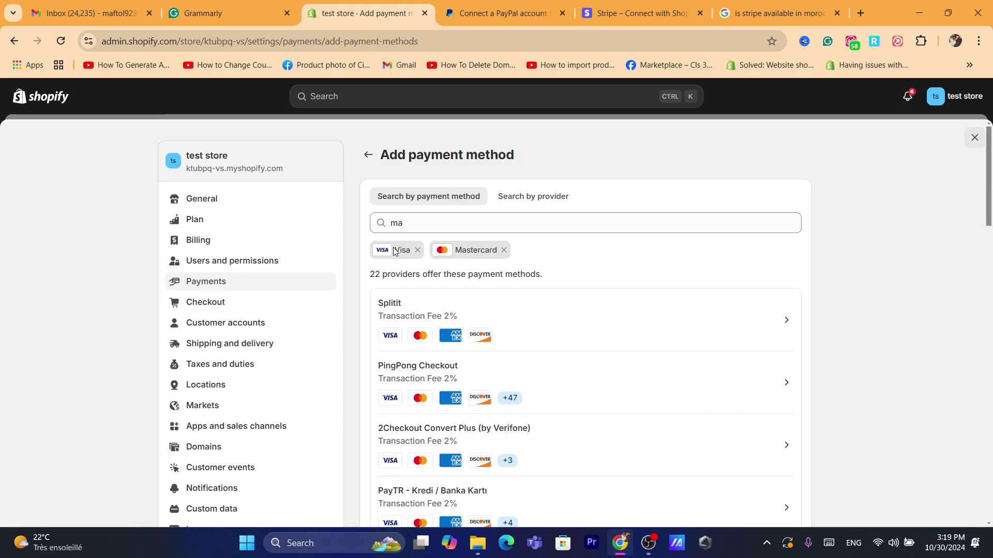
Step: Add a Bitcoin filter and remove Mastercard and Visa, leaving Coinbase Commerce, Crypto.com Pay and OpenNode
{"action": "left_click", "coordinate": [433, 224]}
{"action": "key", "text": "ctrl+a"}
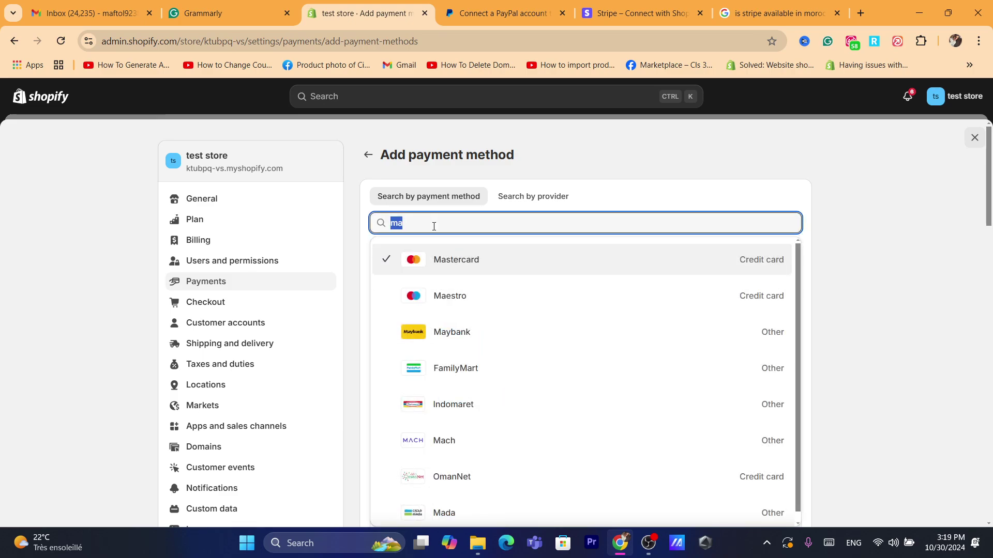
{"action": "key", "text": "BackSpace"}
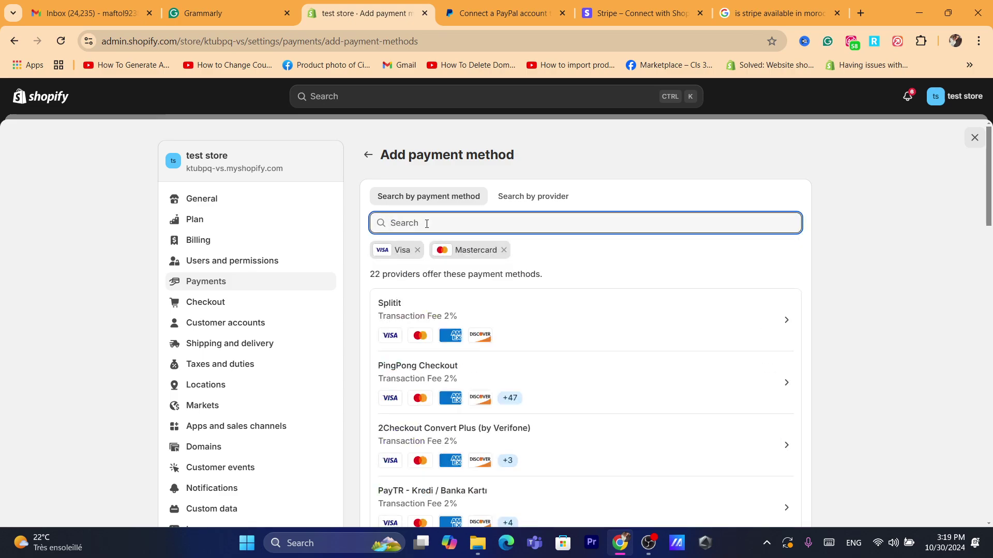
{"action": "type", "text": "bit"}
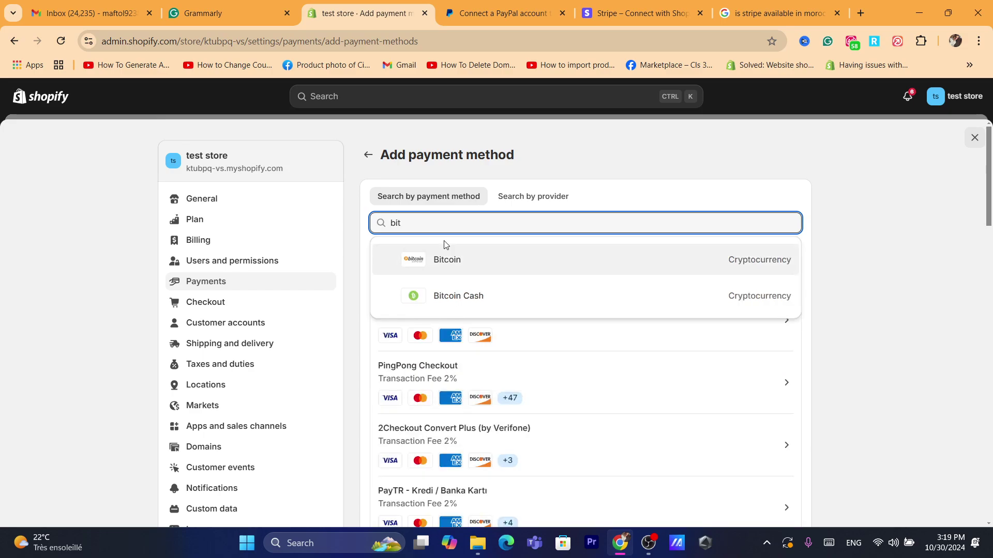
{"action": "left_click", "coordinate": [447, 259]}
{"action": "left_click", "coordinate": [344, 252]}
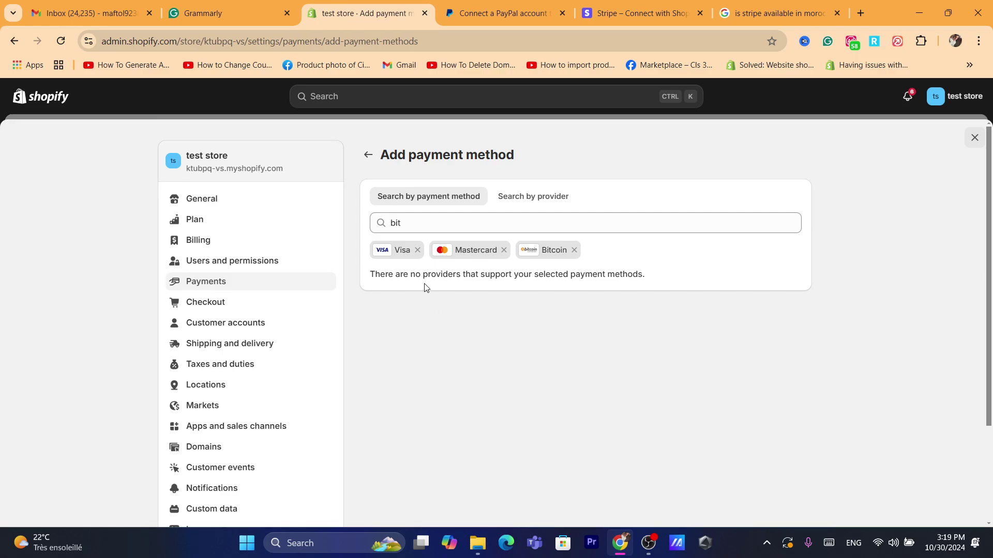
{"action": "left_click", "coordinate": [412, 229]}
{"action": "left_click", "coordinate": [482, 375]}
{"action": "left_click", "coordinate": [504, 250]}
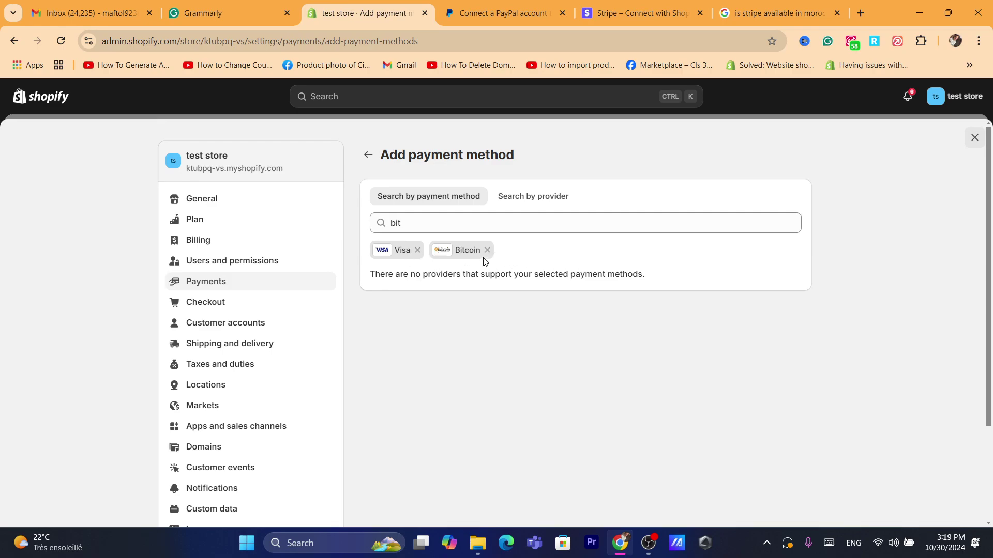
{"action": "left_click", "coordinate": [418, 250]}
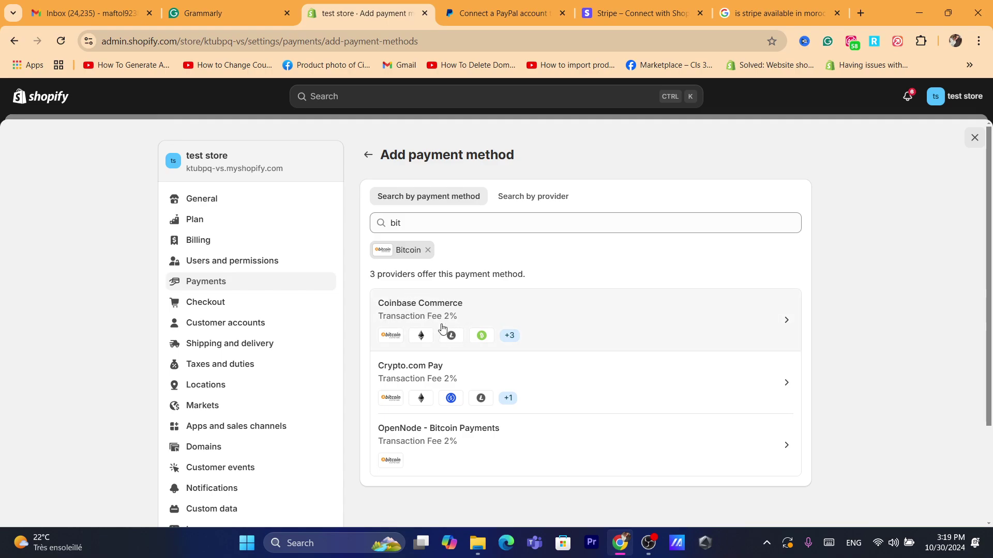
Step: View the Coinbase Commerce provider page, highlighting its title, then go back twice to Payments settings
{"action": "left_click", "coordinate": [410, 306]}
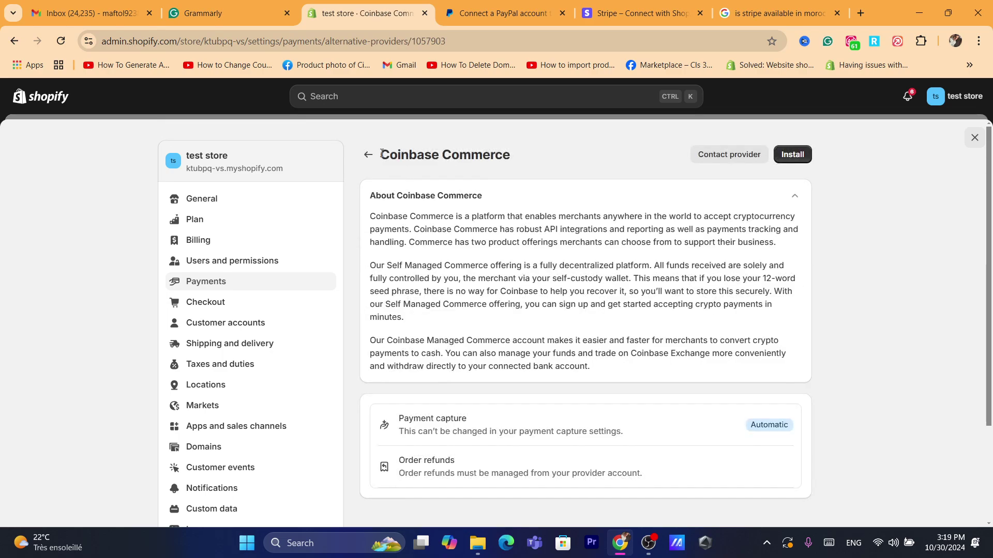
{"action": "left_click_drag", "start_coordinate": [381, 153], "coordinate": [532, 153]}
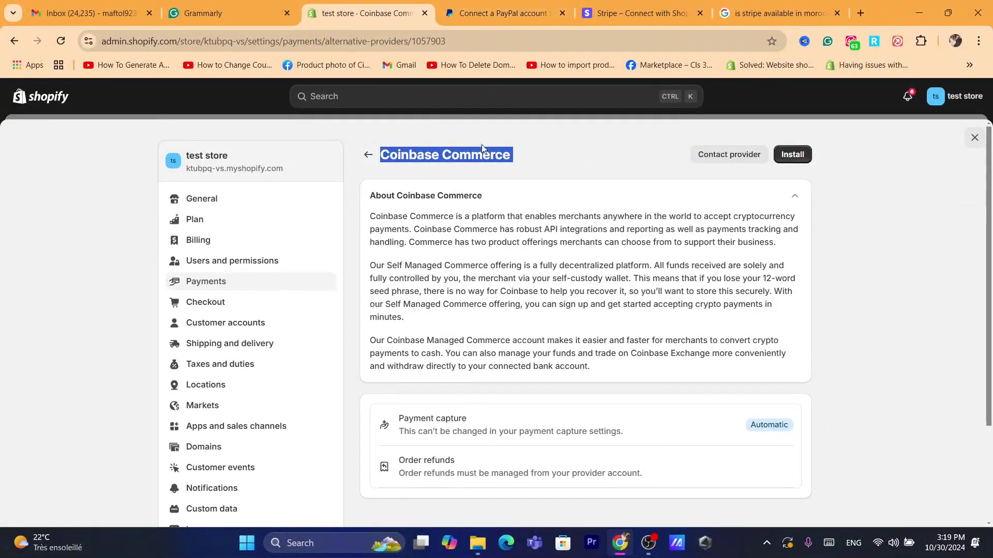
{"action": "left_click", "coordinate": [366, 155]}
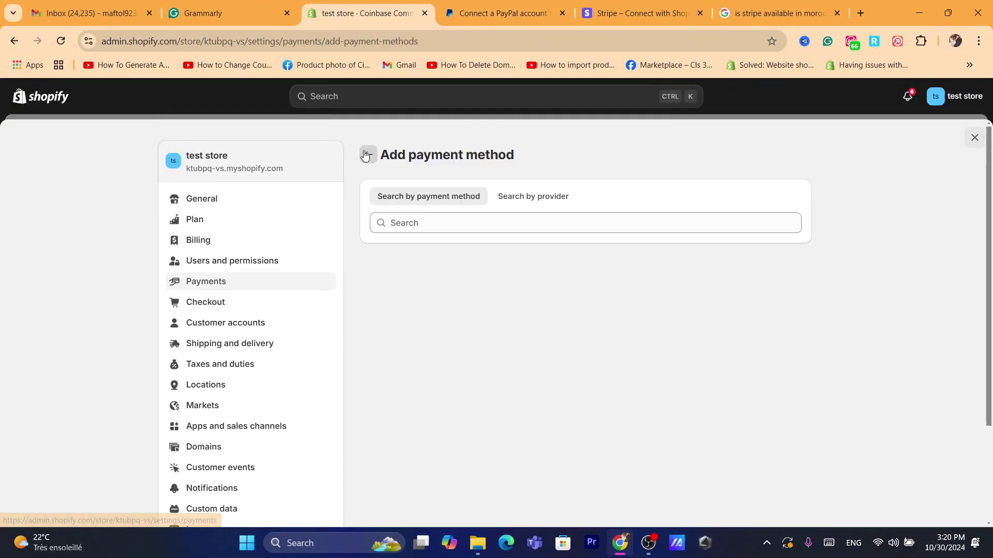
{"action": "left_click", "coordinate": [366, 155]}
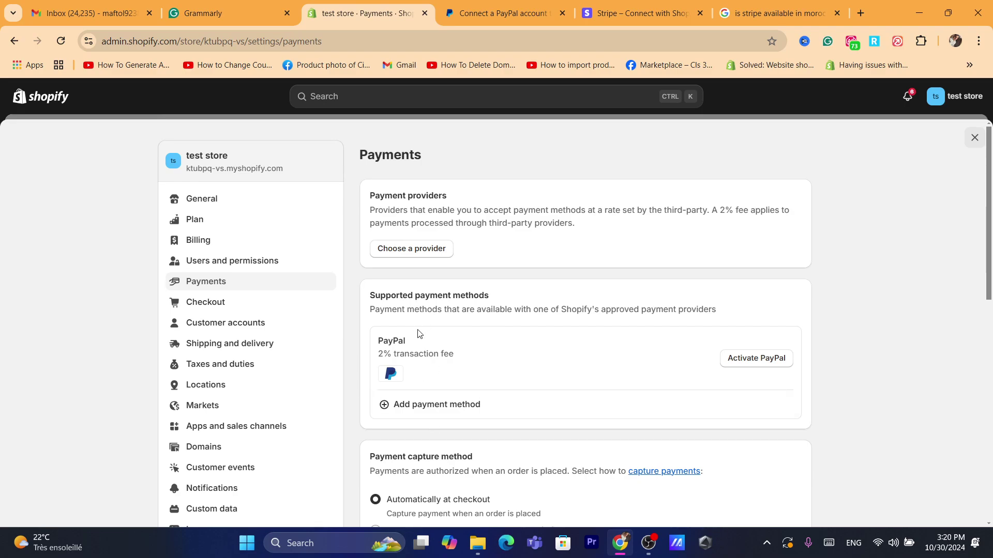
Step: In Add payment method, search 'e' and filter by Ethereum, leaving Coinbase Commerce and Crypto.com Pay
{"action": "left_click", "coordinate": [398, 404]}
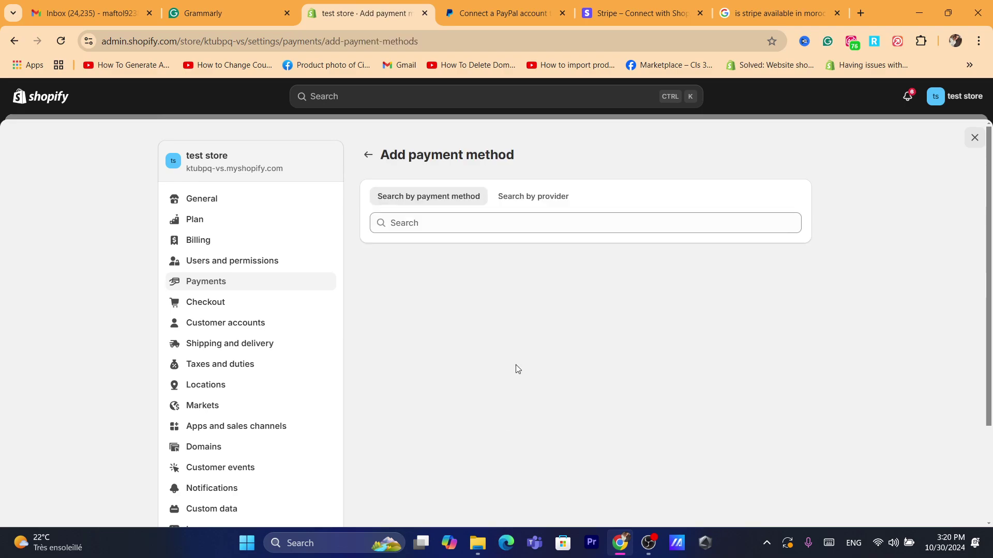
{"action": "left_click", "coordinate": [432, 219]}
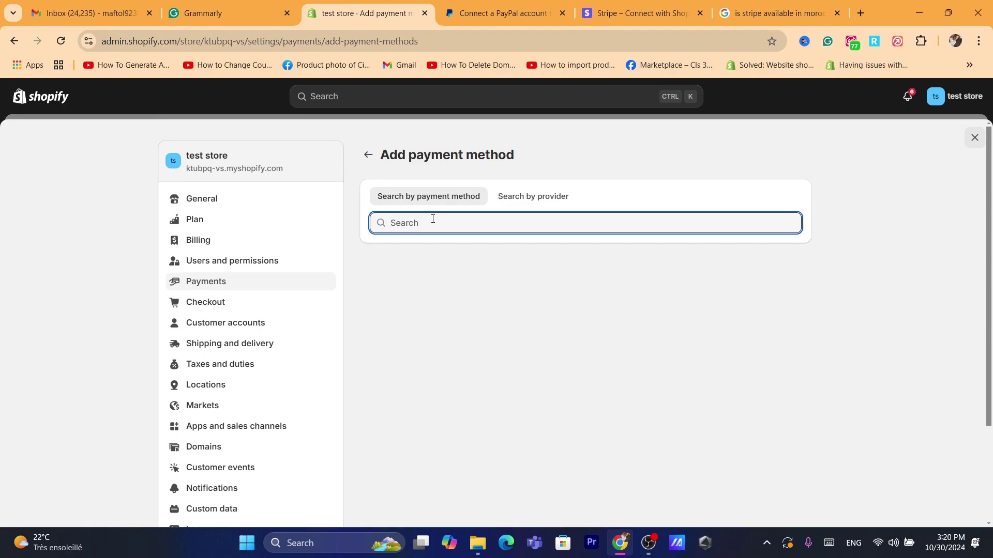
{"action": "type", "text": "eth"}
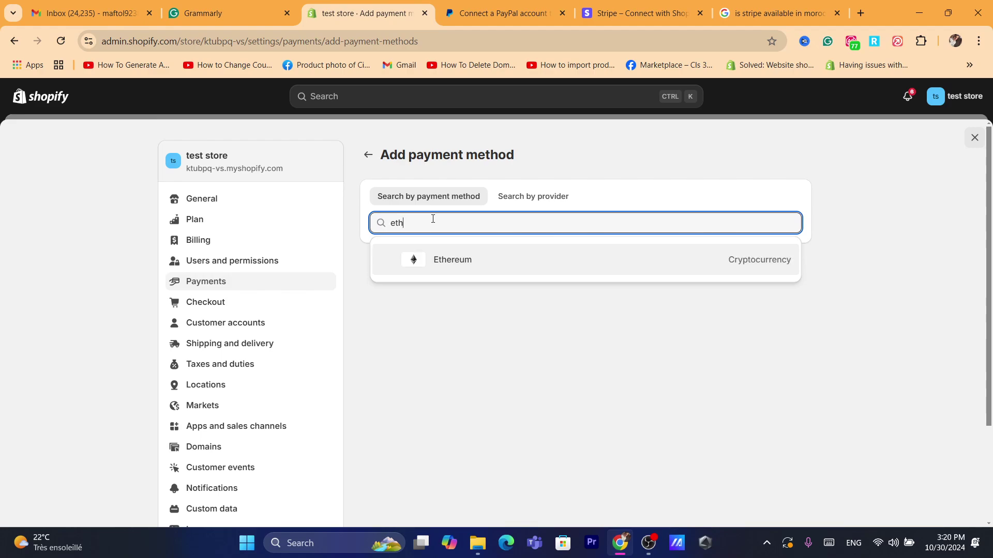
{"action": "left_click", "coordinate": [450, 267]}
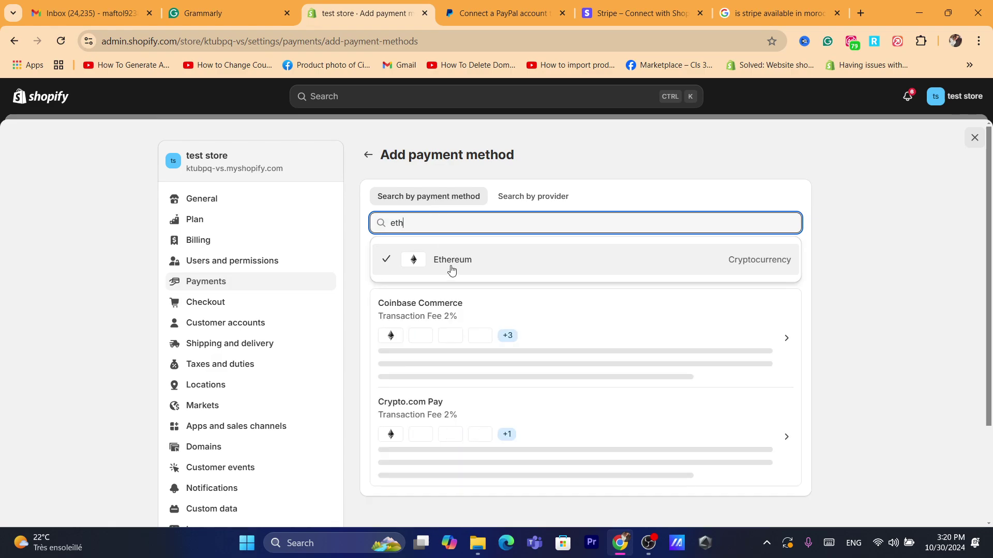
{"action": "left_click", "coordinate": [359, 344]}
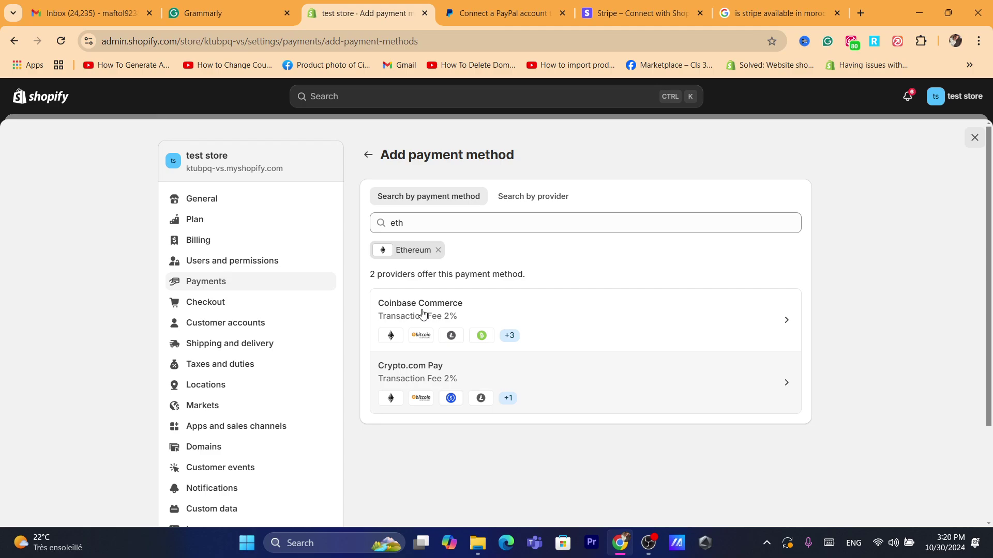